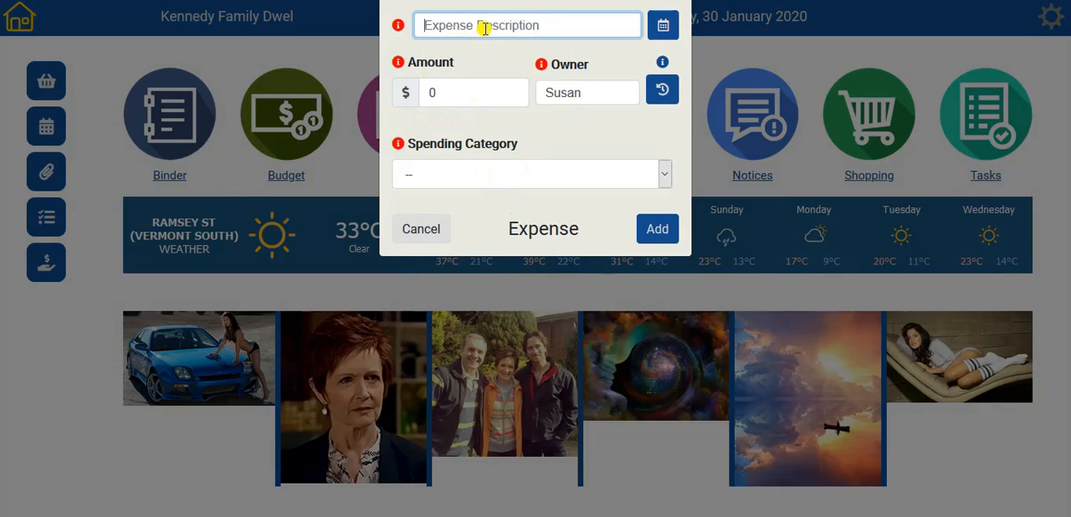
# - Add an expense described as Floss for $7 in the Household Items spending category
pyautogui.write('Floss')
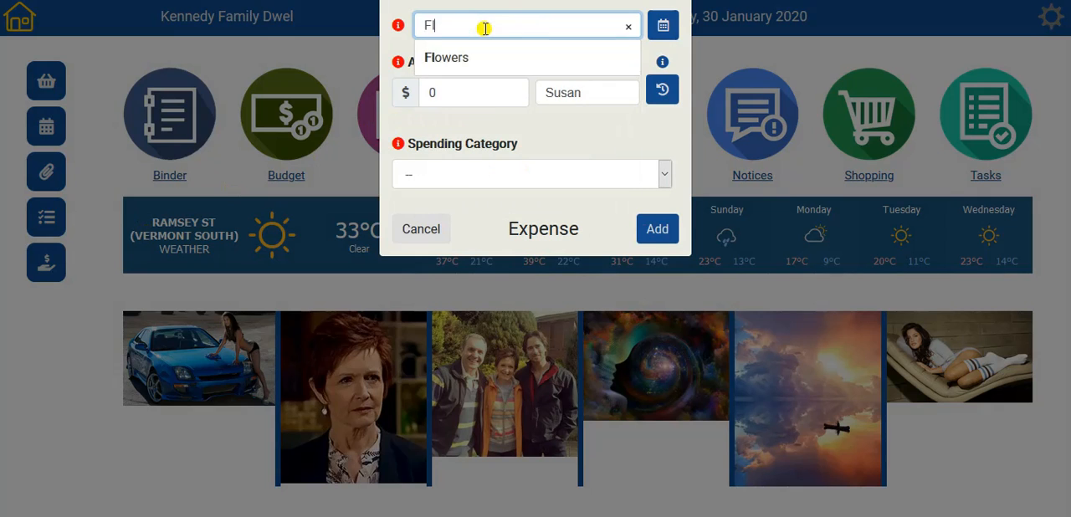
pyautogui.click(453, 100)
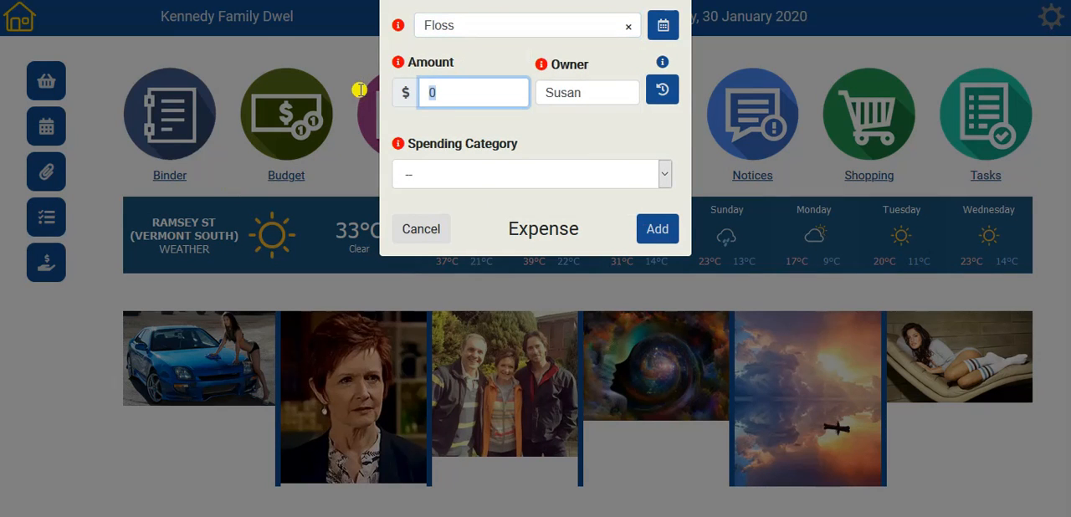
pyautogui.write('7')
pyautogui.click(444, 182)
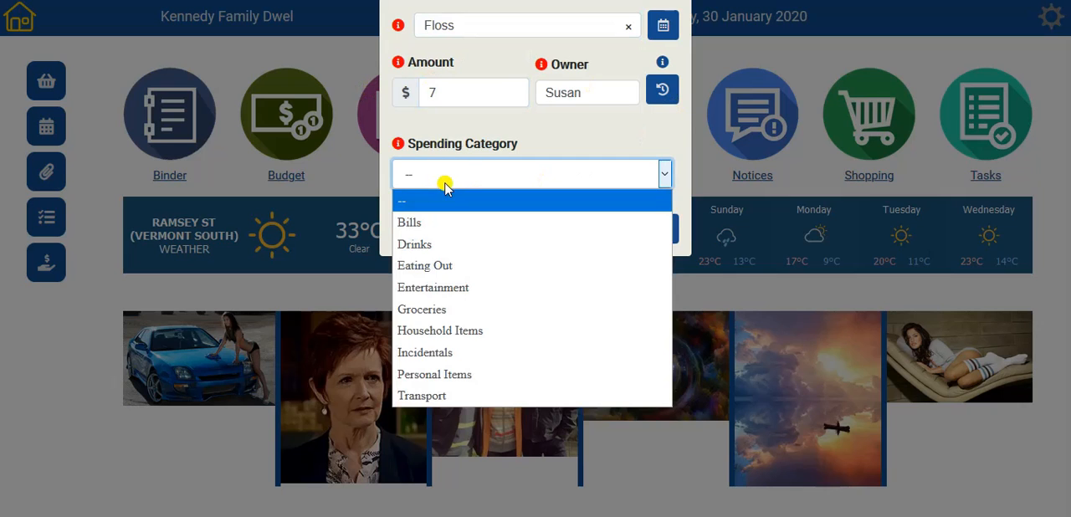
pyautogui.click(513, 331)
pyautogui.click(662, 228)
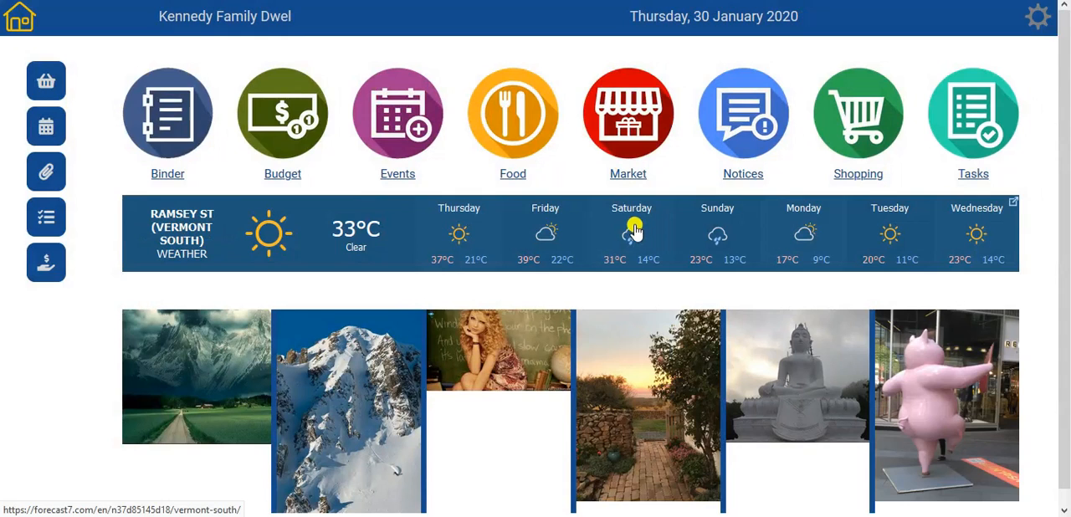
# - In the Budget module, add an expense using the suggested Coffee entry with an amount of $4.50
pyautogui.click(292, 126)
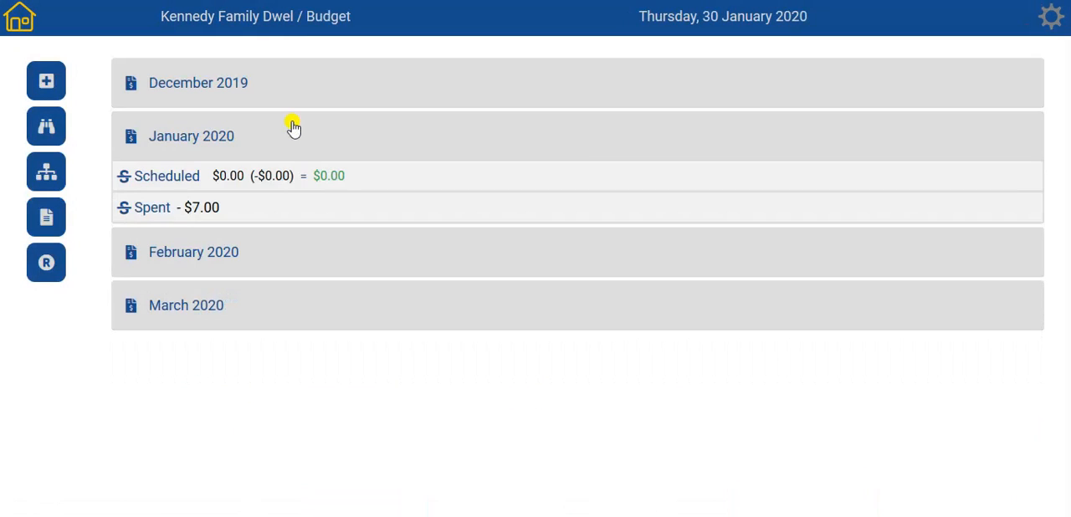
pyautogui.click(46, 82)
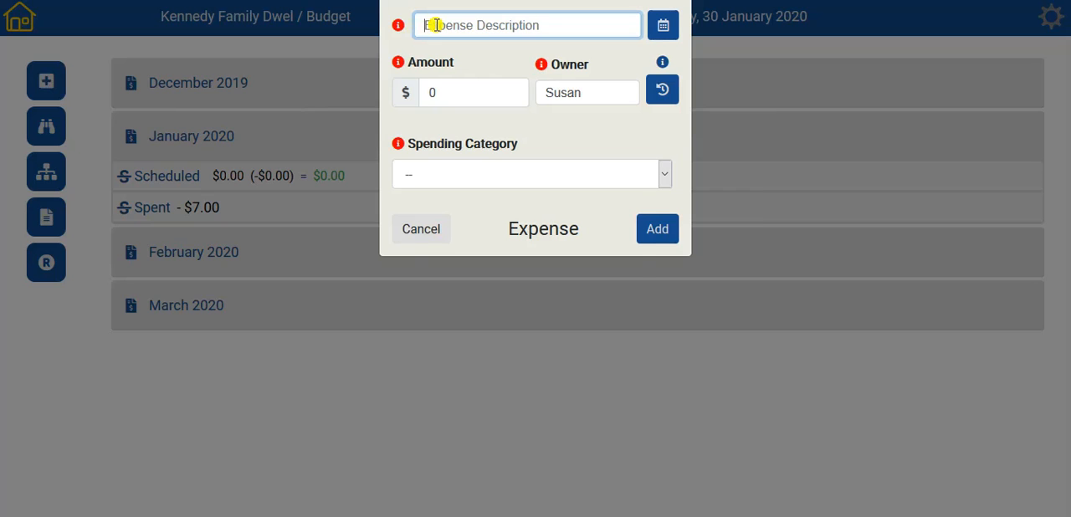
pyautogui.write('coff')
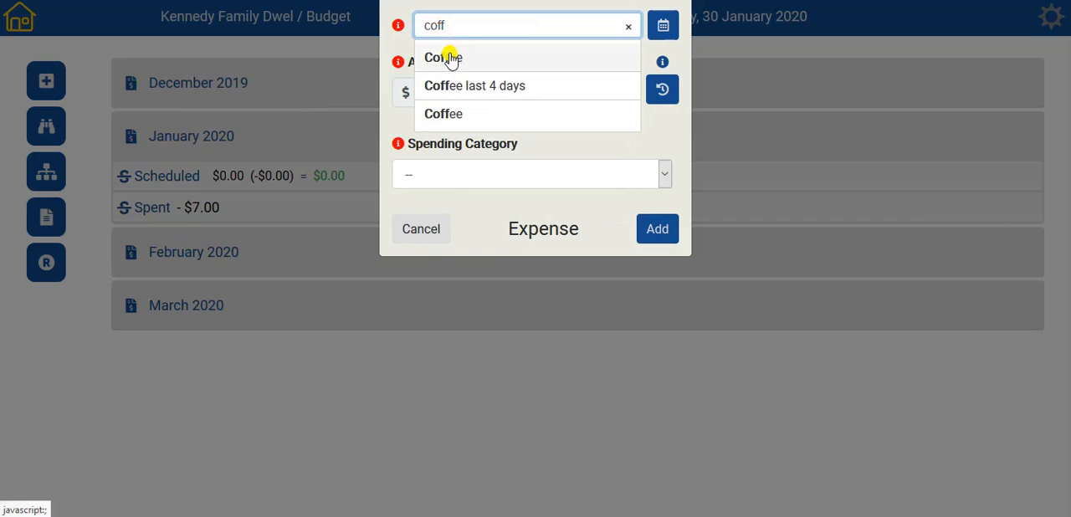
pyautogui.click(448, 57)
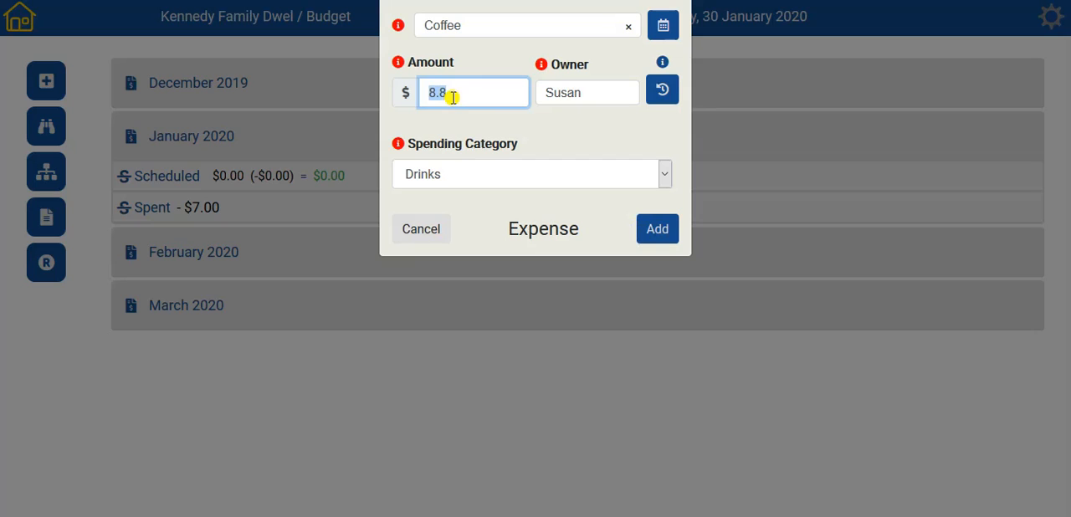
pyautogui.write('4.50')
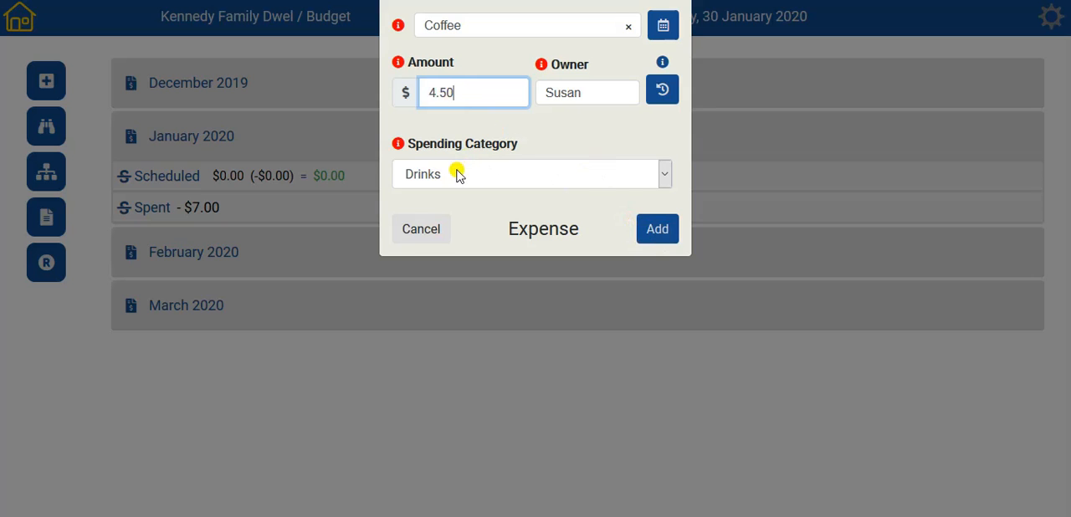
pyautogui.click(658, 230)
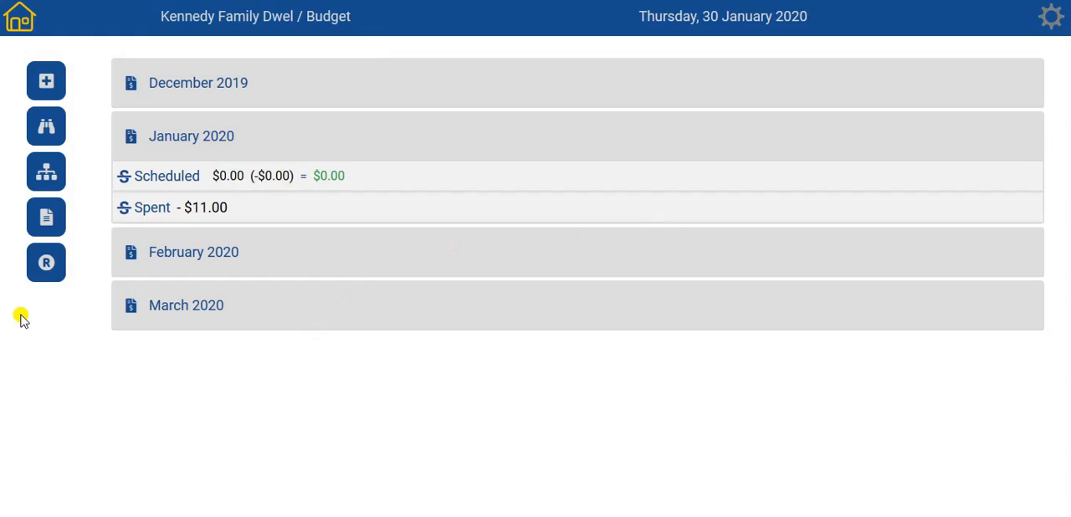
# - In the expense transactions list, update the amount of the Drinks - Coffee expense to $4.40
pyautogui.click(45, 216)
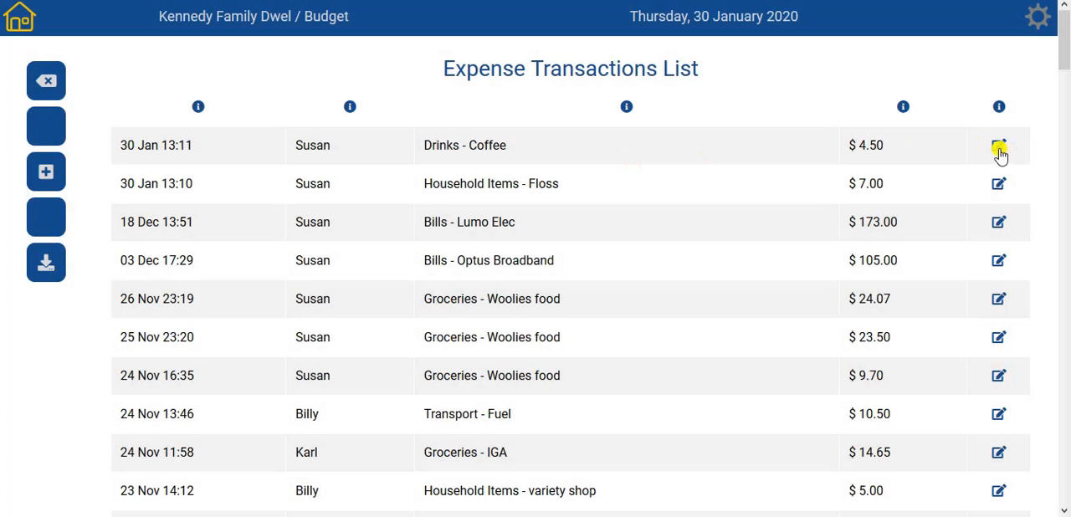
pyautogui.click(999, 150)
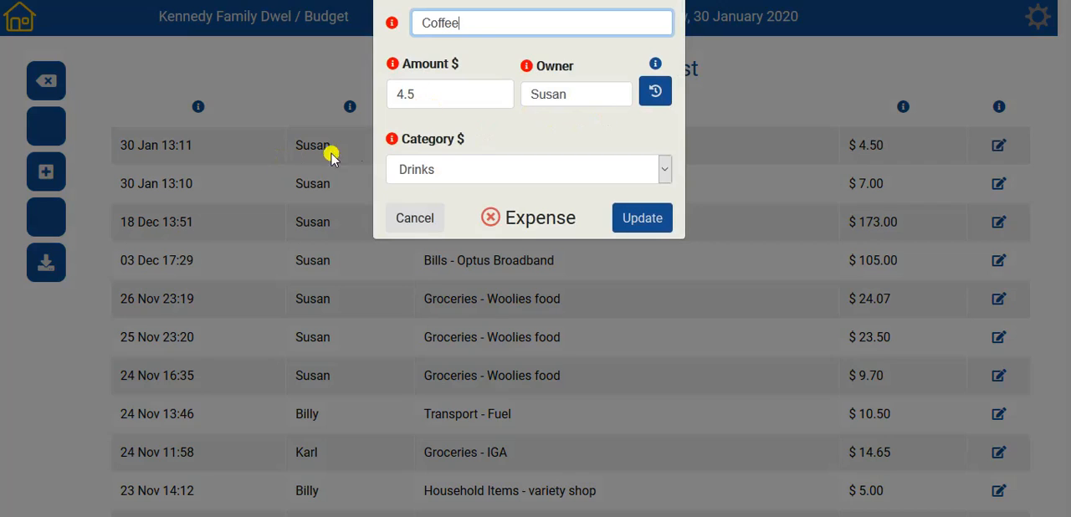
pyautogui.click(466, 92)
pyautogui.click(466, 92)
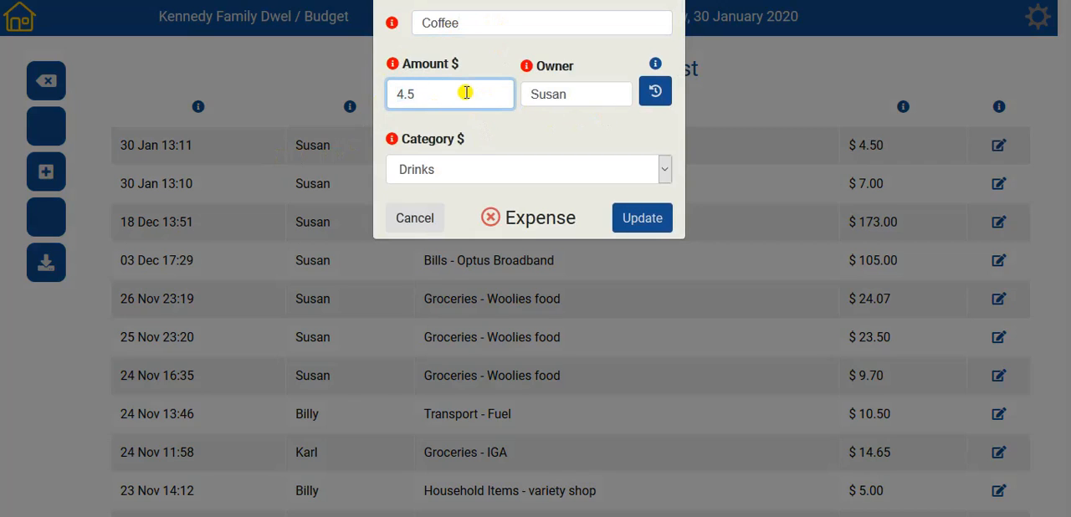
pyautogui.press('BackSpace')
pyautogui.write('4')
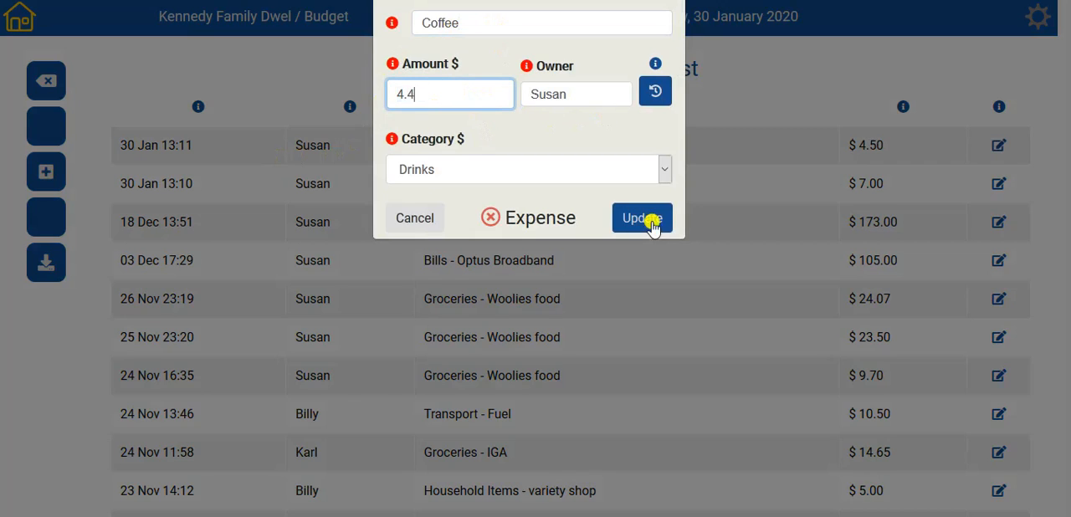
pyautogui.write('0')
pyautogui.click(642, 219)
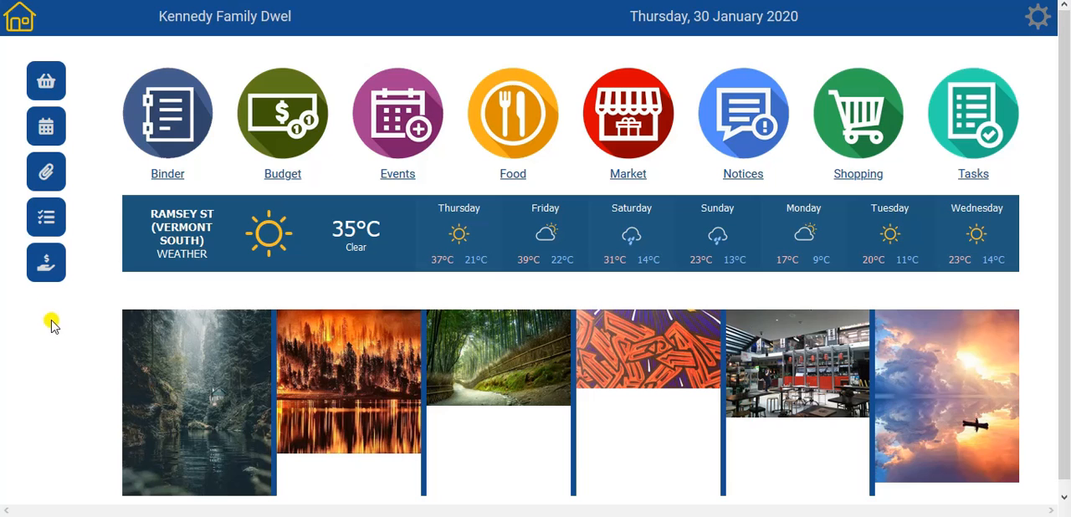
# - Start a new scheduled transaction in the Budget module and set its type to Income
pyautogui.click(46, 265)
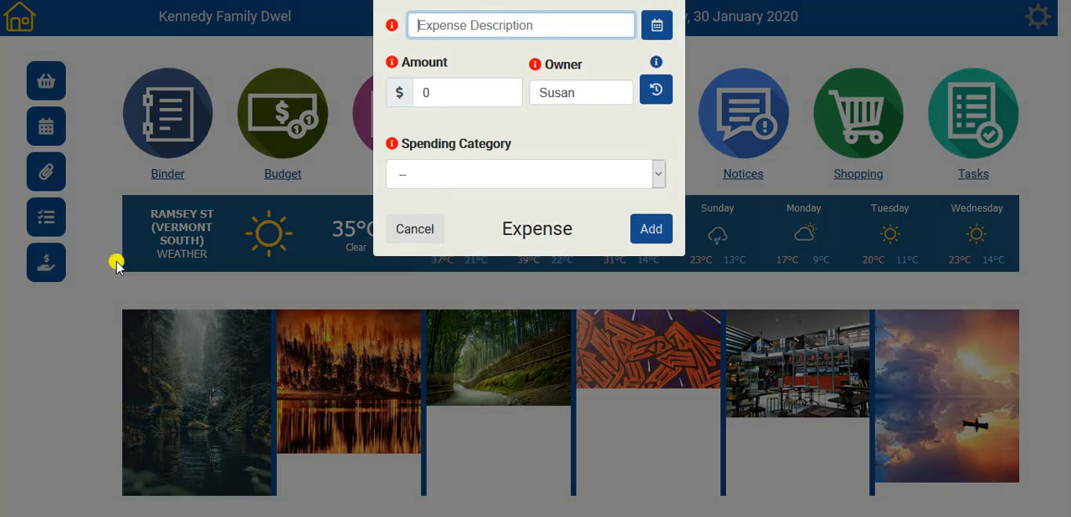
pyautogui.click(394, 238)
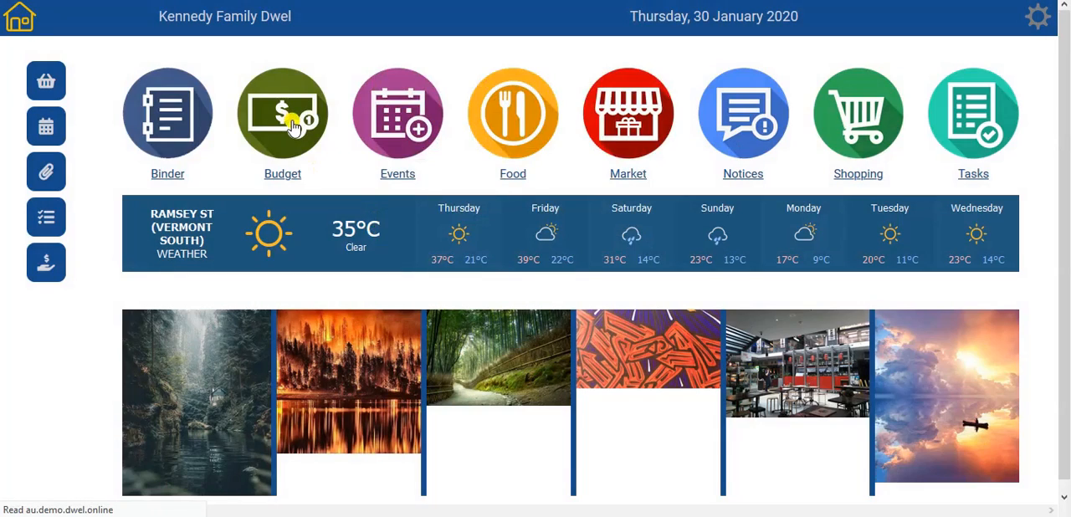
pyautogui.click(291, 124)
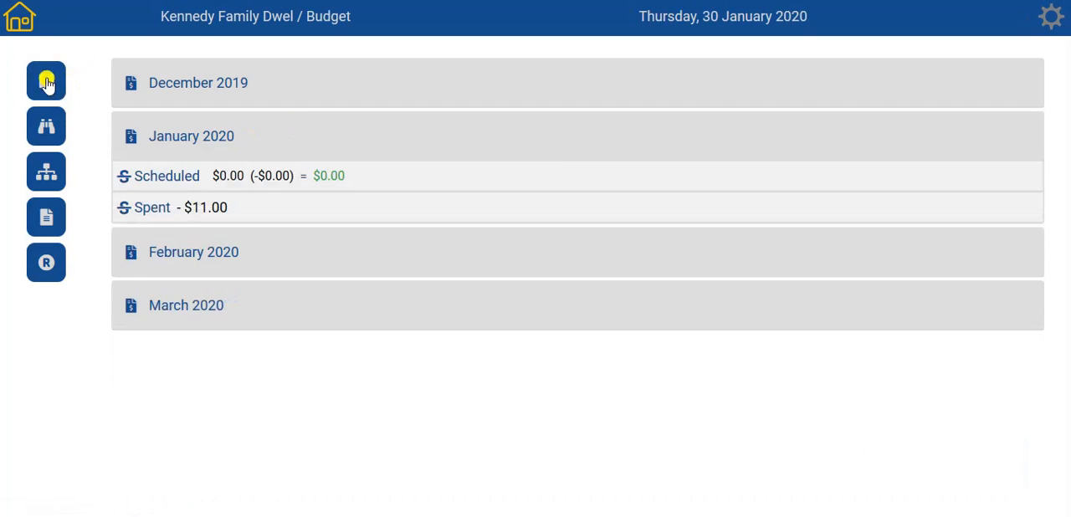
pyautogui.click(48, 81)
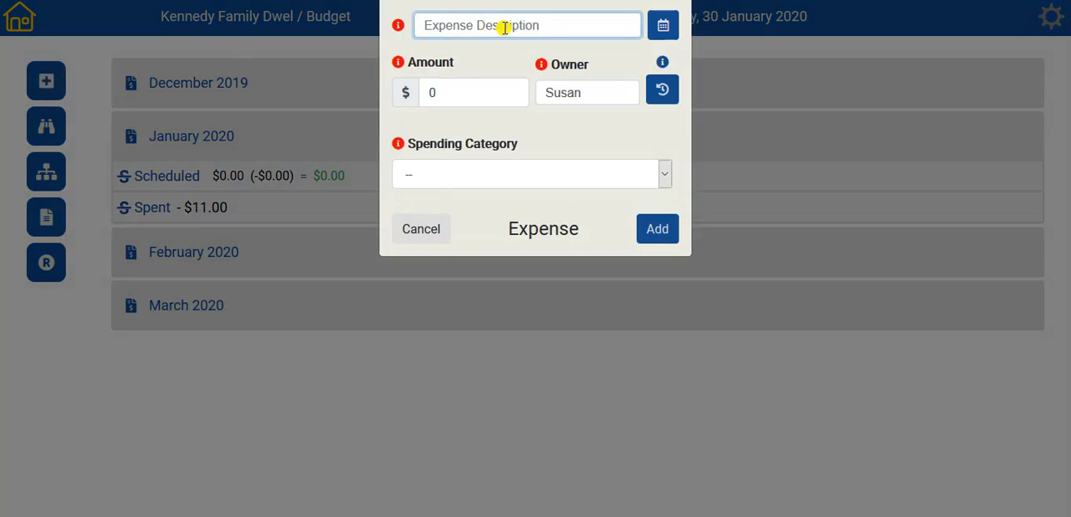
pyautogui.click(669, 32)
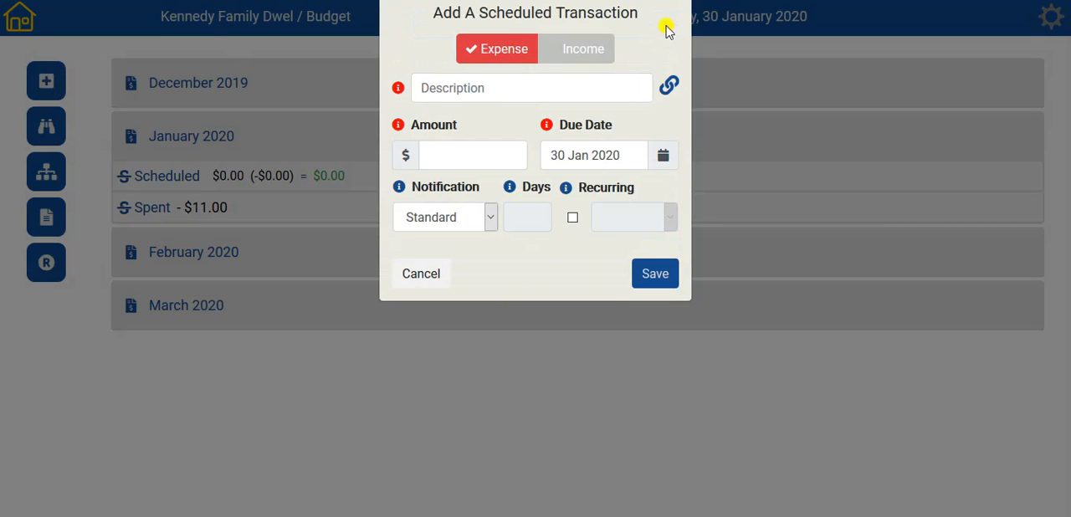
pyautogui.click(567, 52)
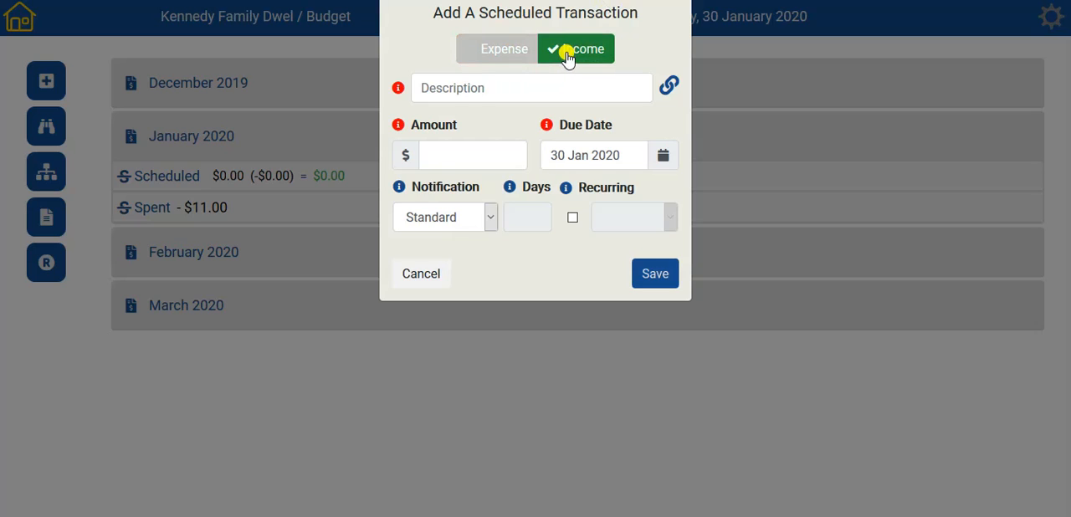
# - Describe the scheduled income as Gift, set the amount to $100 and the due date to 06 Feb 2020, and save it
pyautogui.click(467, 87)
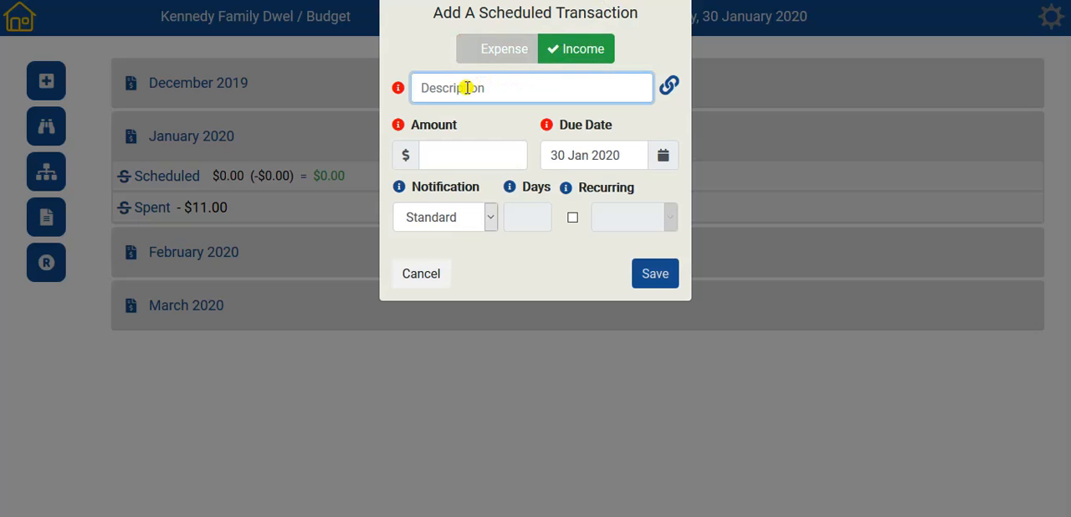
pyautogui.write('Gift')
pyautogui.press('Tab')
pyautogui.write('100')
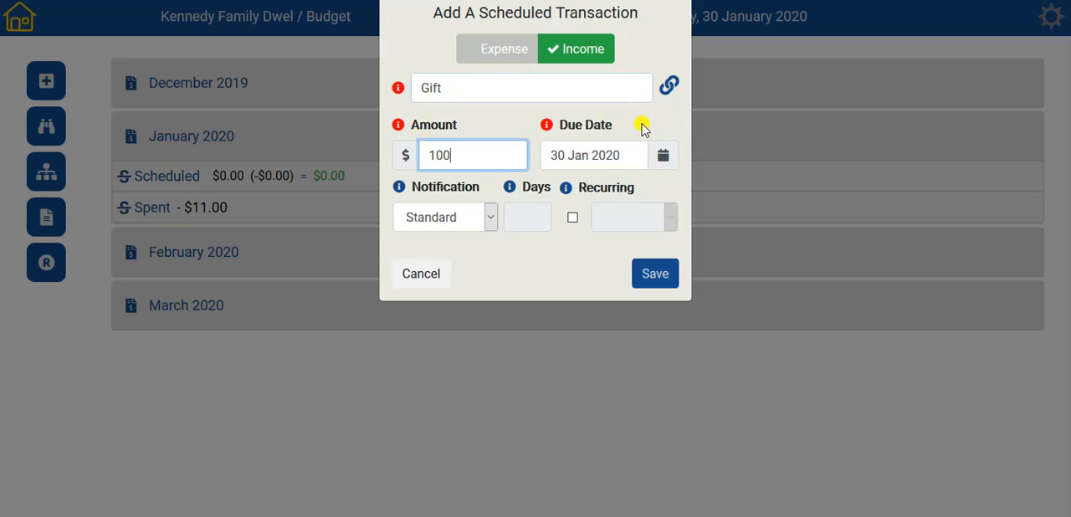
pyautogui.click(662, 157)
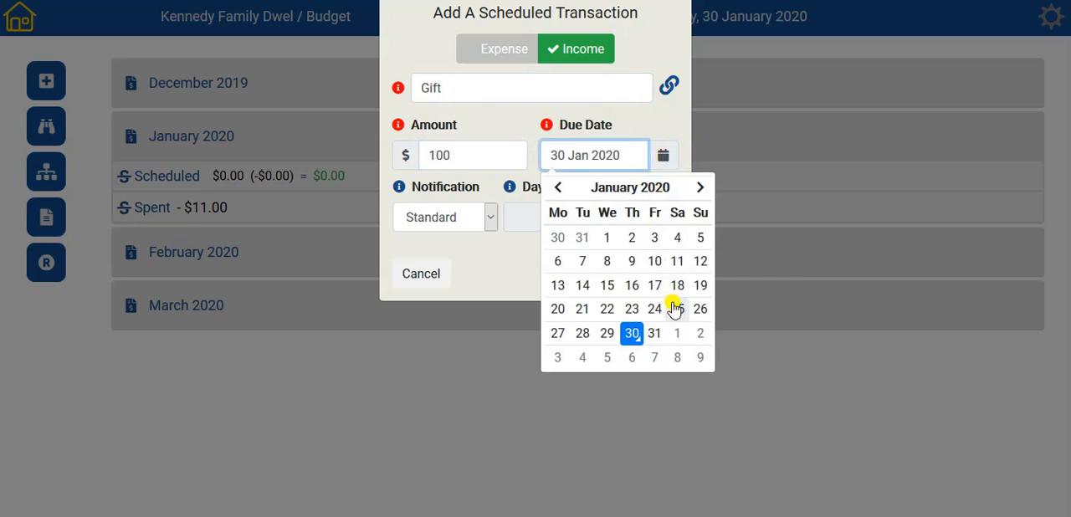
pyautogui.click(632, 359)
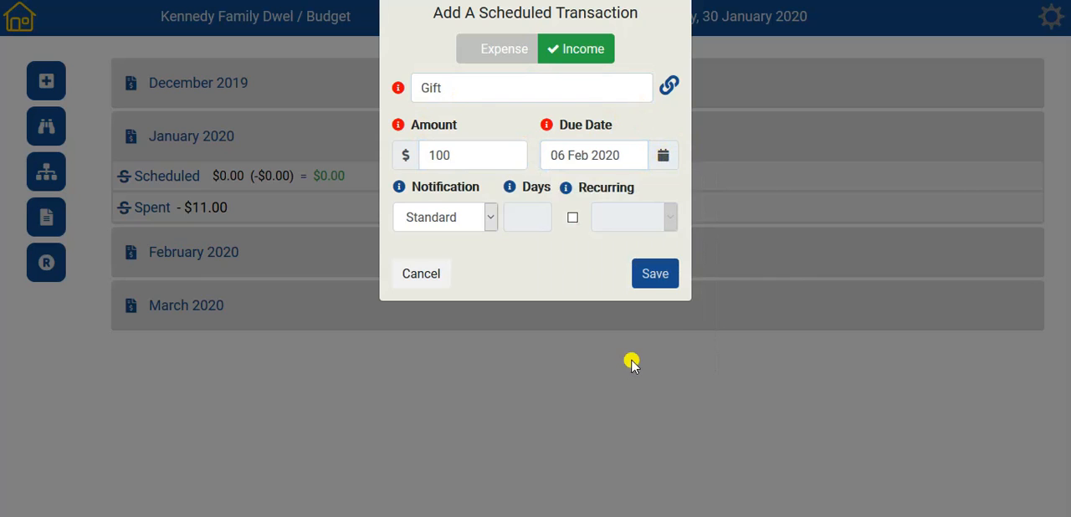
pyautogui.click(654, 276)
# - Expand the scheduled transactions of January 2020 and February 2020 to review their entries
pyautogui.click(441, 177)
pyautogui.click(444, 283)
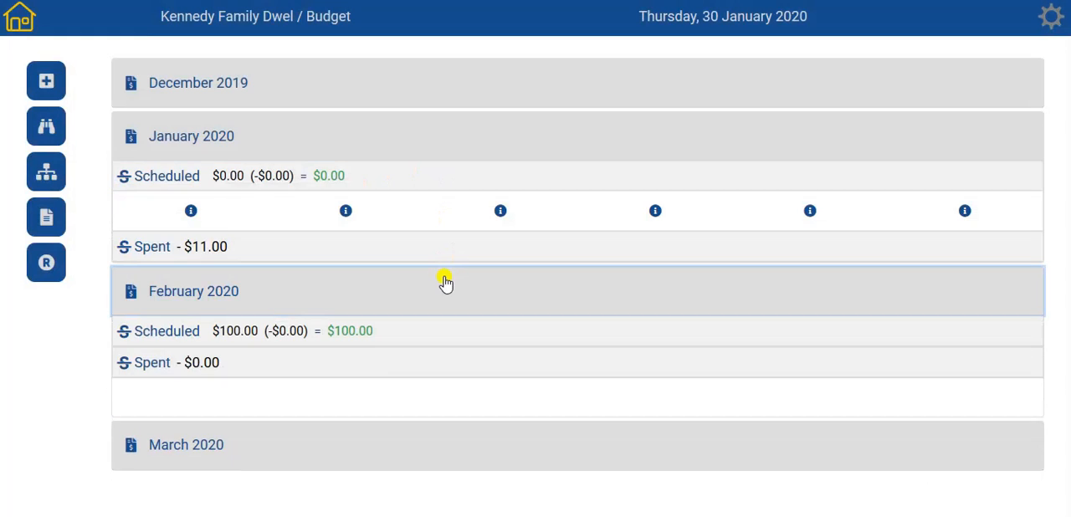
pyautogui.click(468, 332)
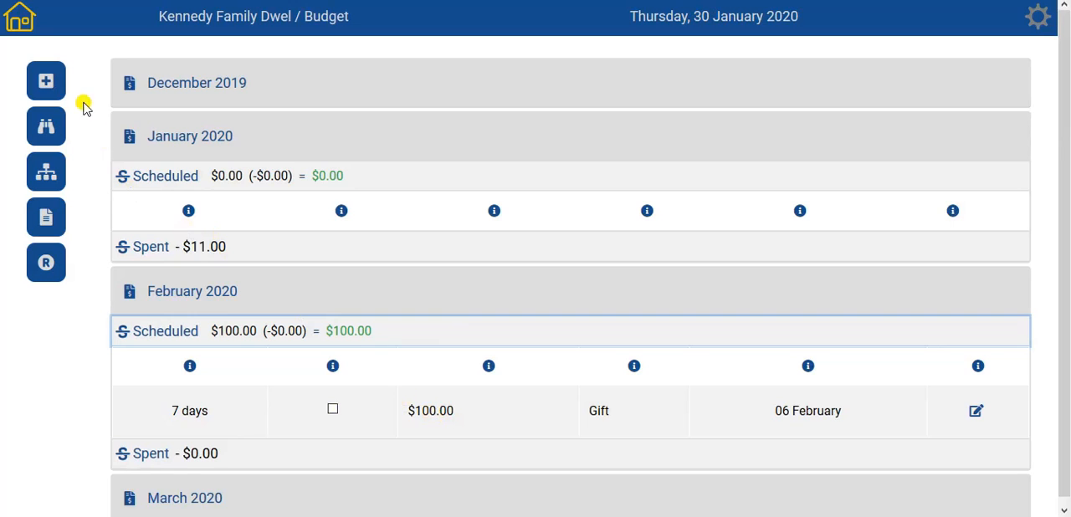
# - Add a scheduled expense described as Parking Fine for $80, due 12 Feb 2020
pyautogui.click(47, 84)
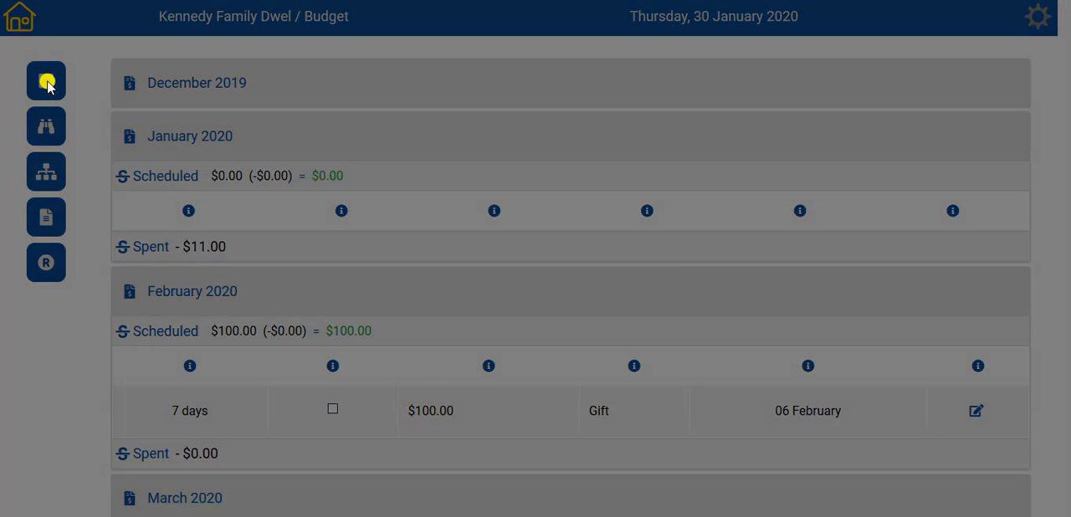
pyautogui.click(657, 25)
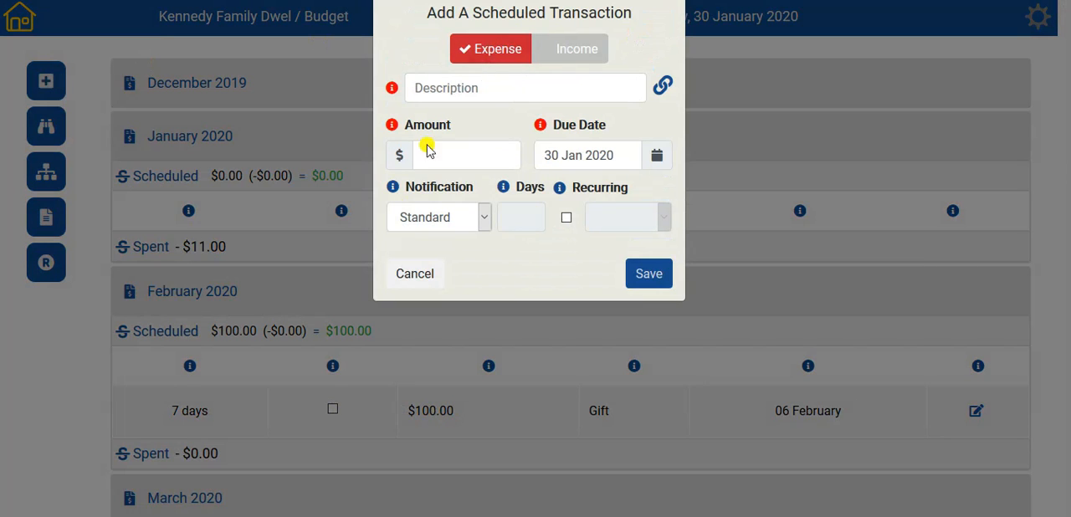
pyautogui.click(452, 89)
pyautogui.write('Parki')
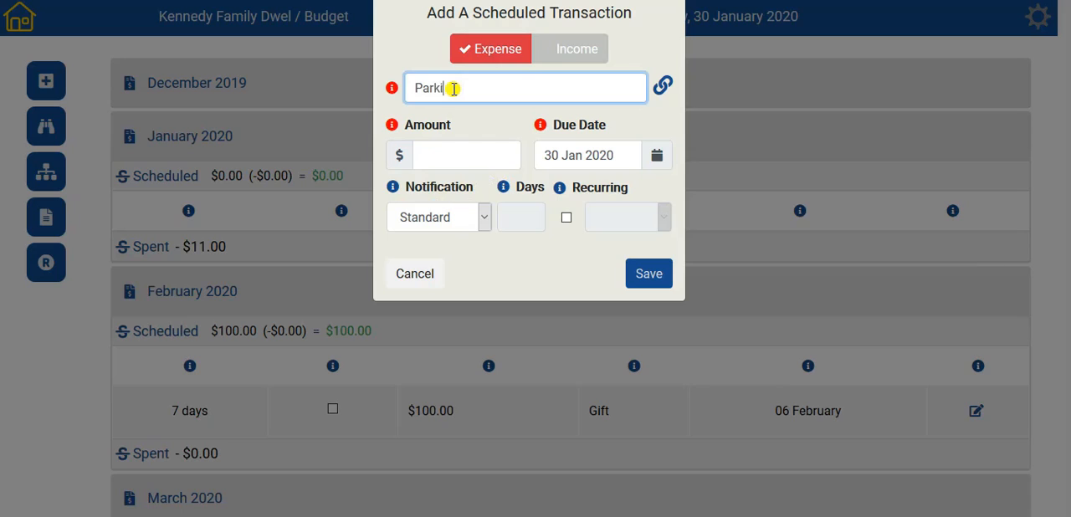
pyautogui.write('ng Fine')
pyautogui.click(450, 158)
pyautogui.write('80')
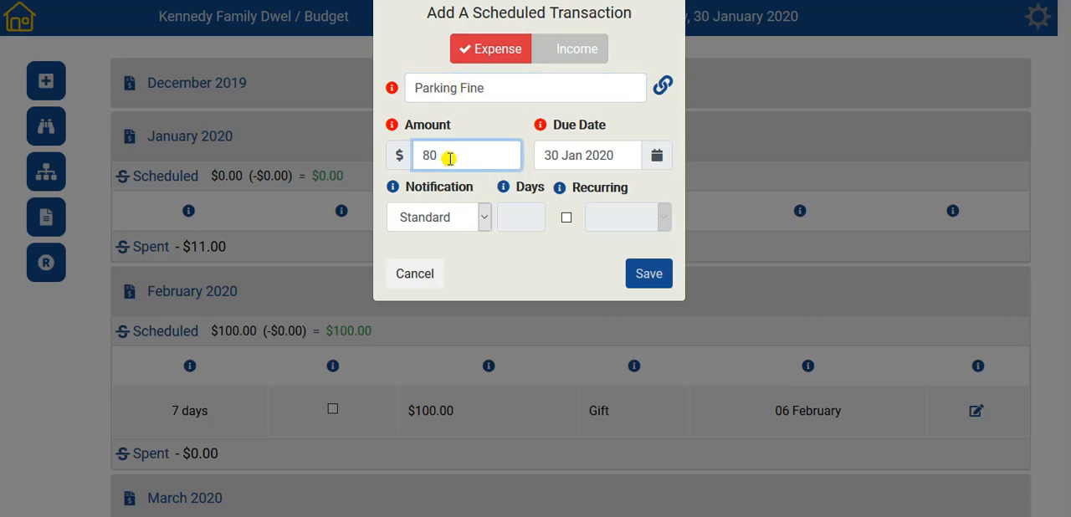
pyautogui.click(656, 156)
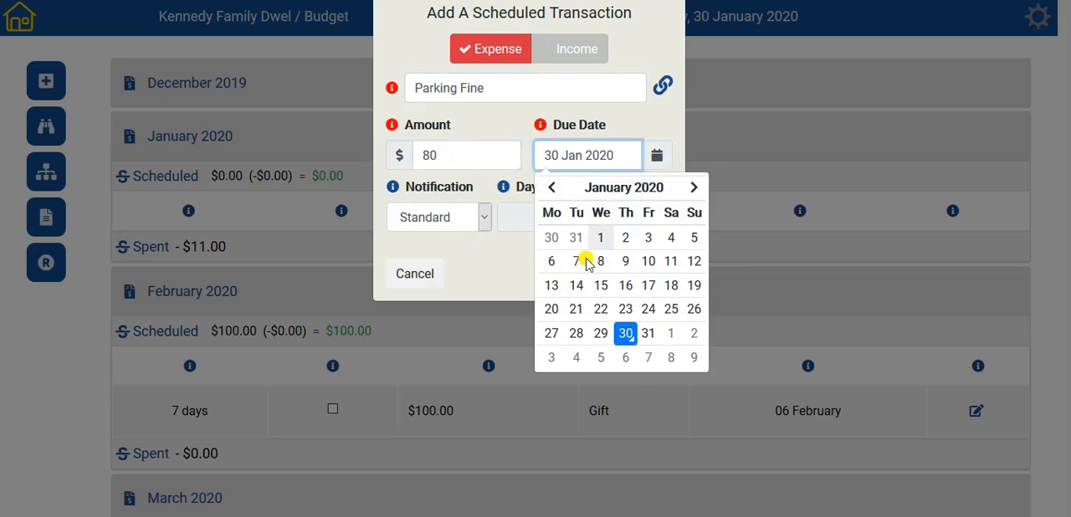
pyautogui.click(694, 187)
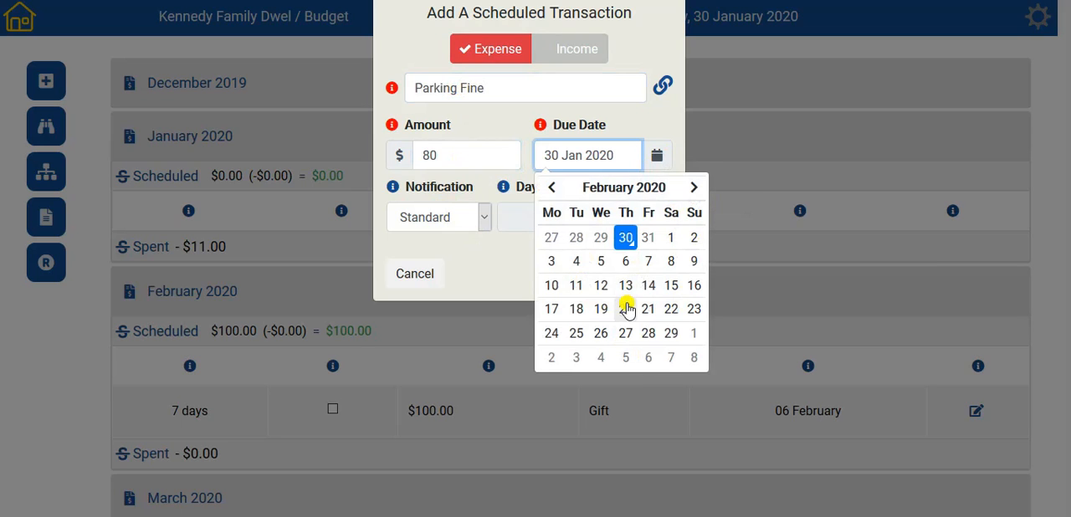
pyautogui.click(600, 286)
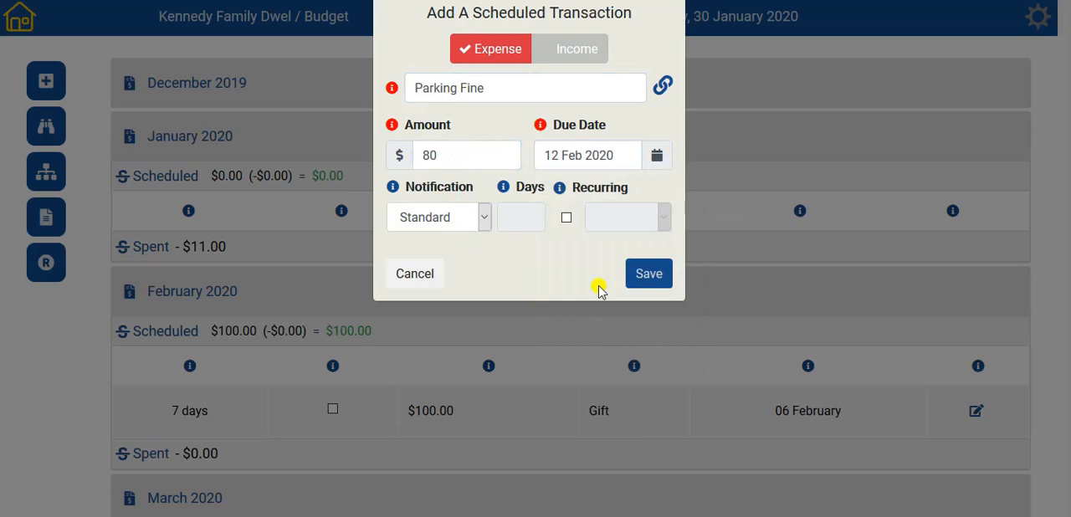
pyautogui.click(656, 280)
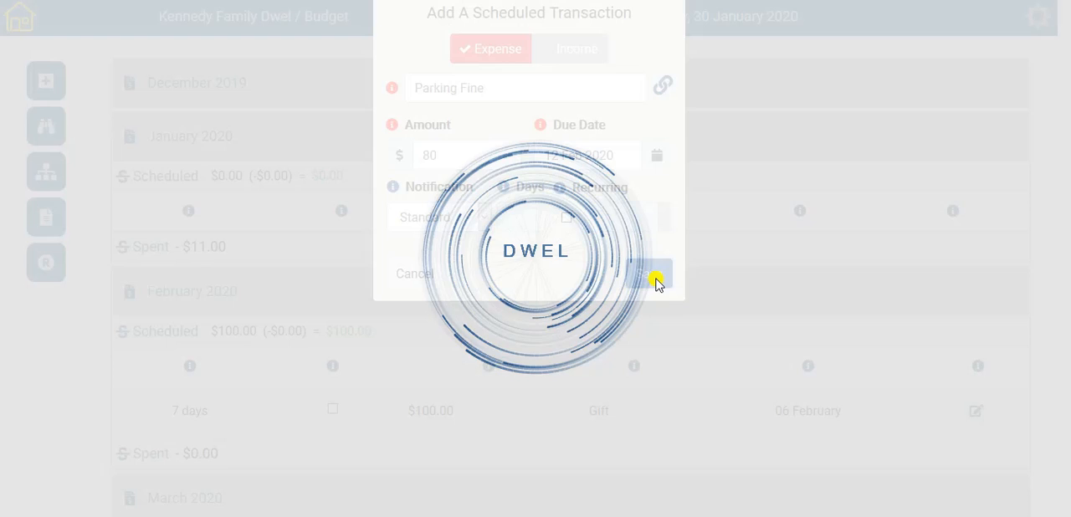
# - Start a new scheduled expense described as Car insurance with an amount of $1200
pyautogui.click(449, 292)
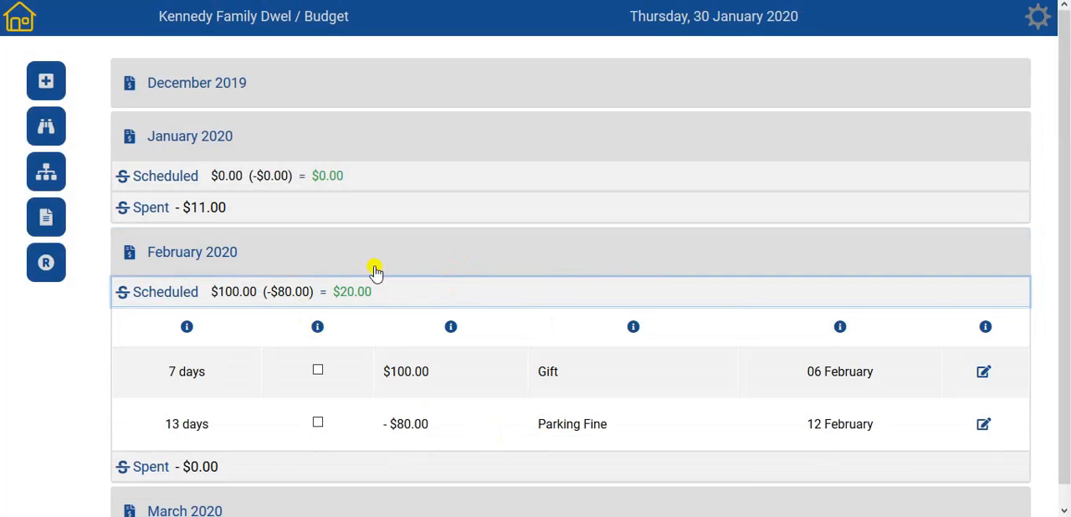
pyautogui.click(47, 83)
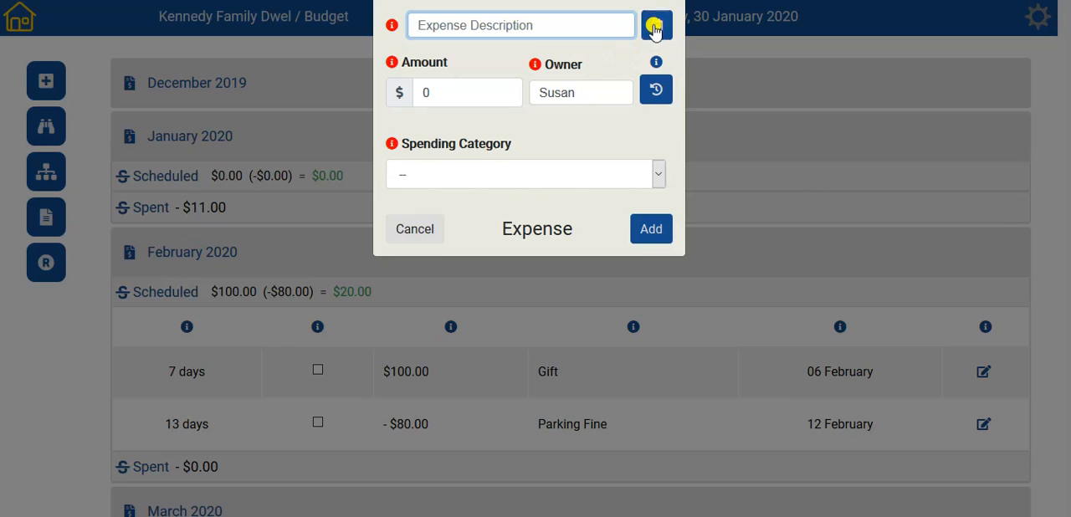
pyautogui.click(654, 27)
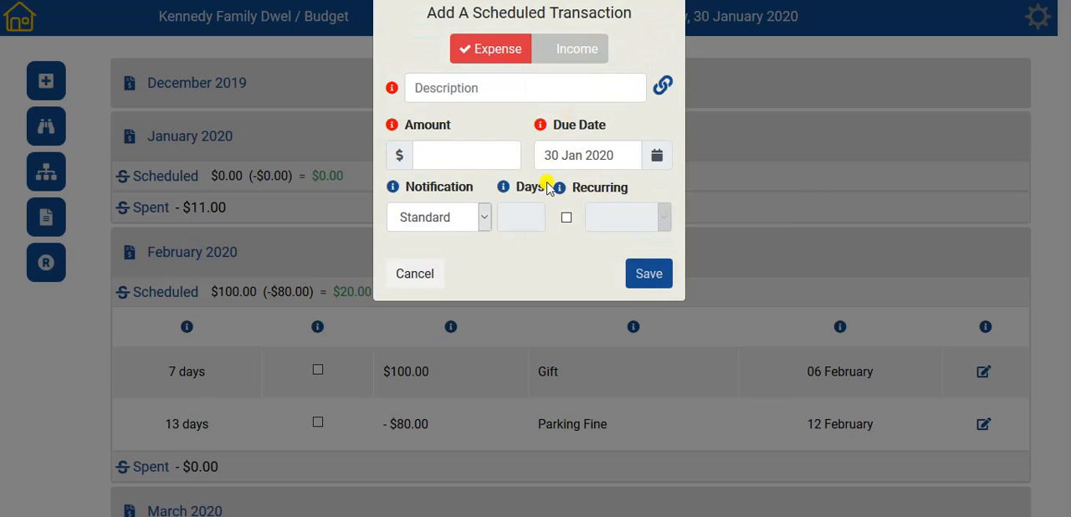
pyautogui.click(449, 87)
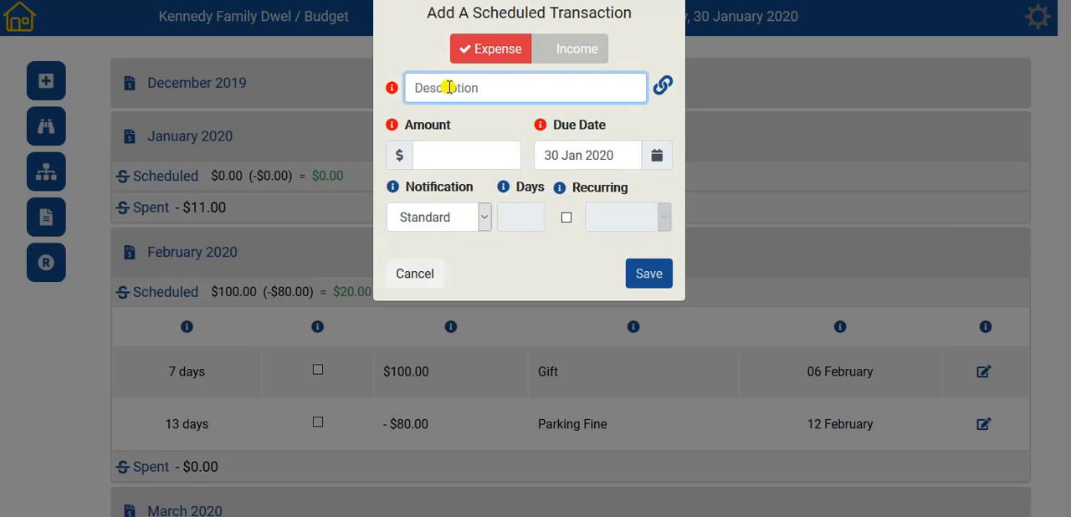
pyautogui.write('Car insurance')
pyautogui.click(449, 156)
pyautogui.write('1200')
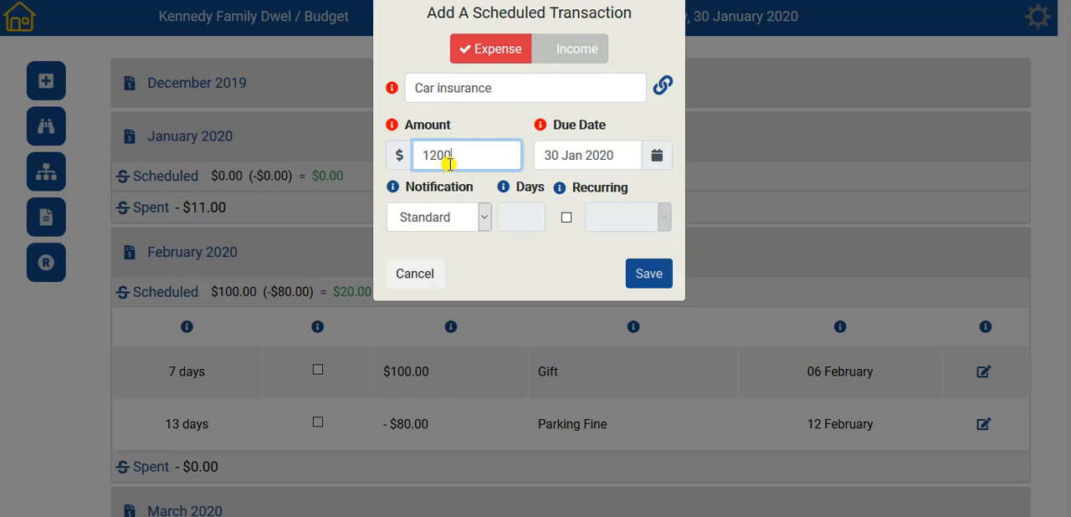
# - Set the car insurance due date to 04 Feb 2020 and make the expense recur yearly
pyautogui.click(654, 157)
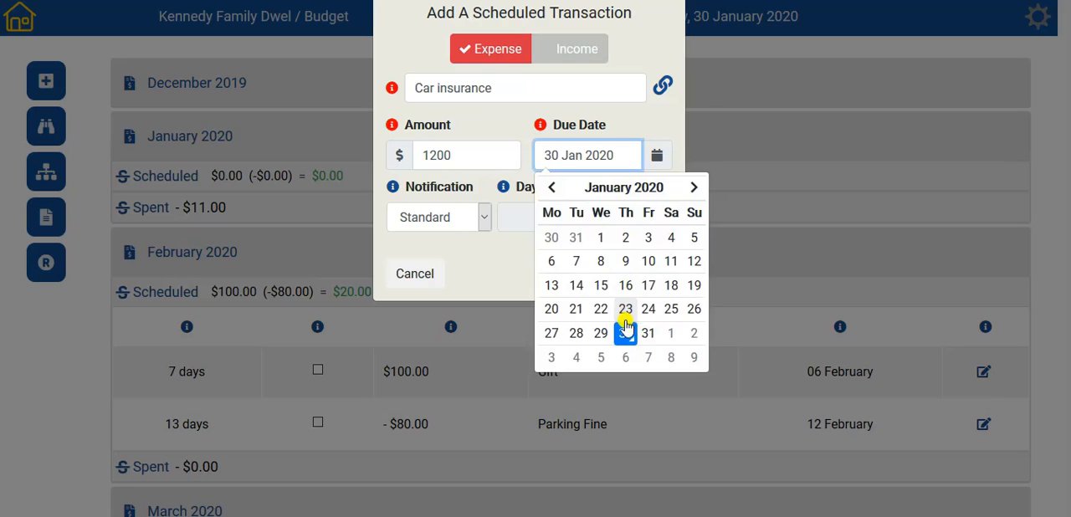
pyautogui.click(647, 333)
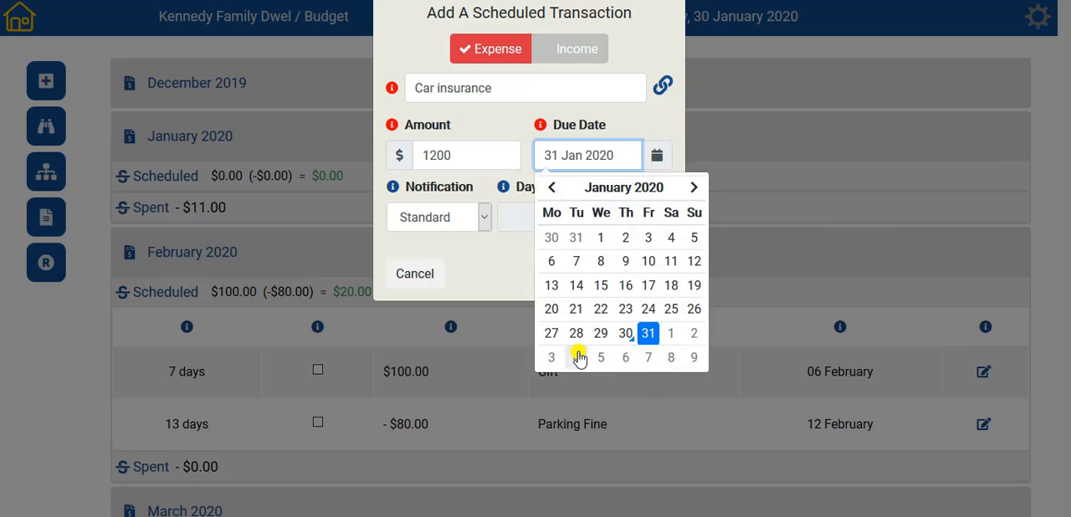
pyautogui.click(577, 360)
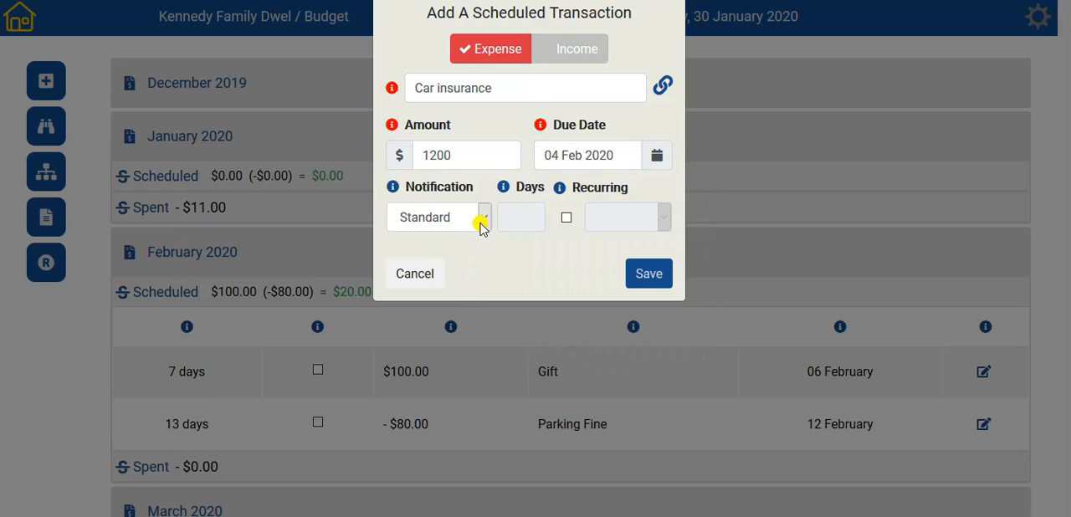
pyautogui.click(566, 219)
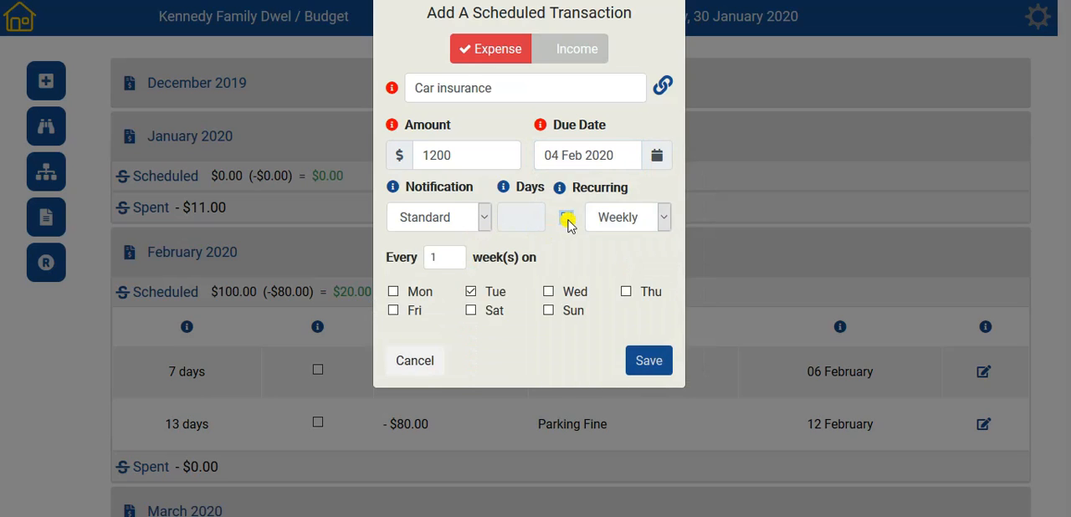
pyautogui.click(663, 219)
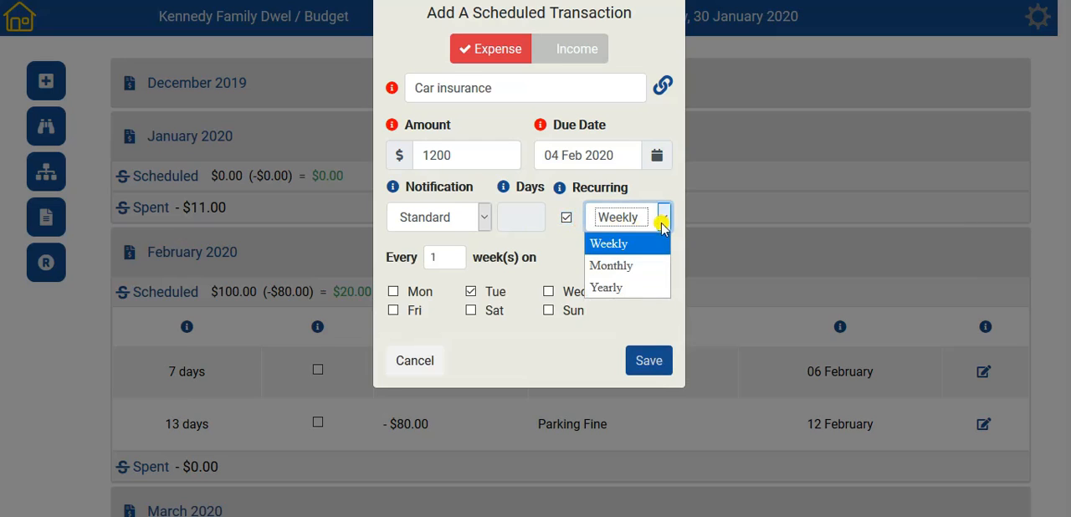
pyautogui.click(622, 288)
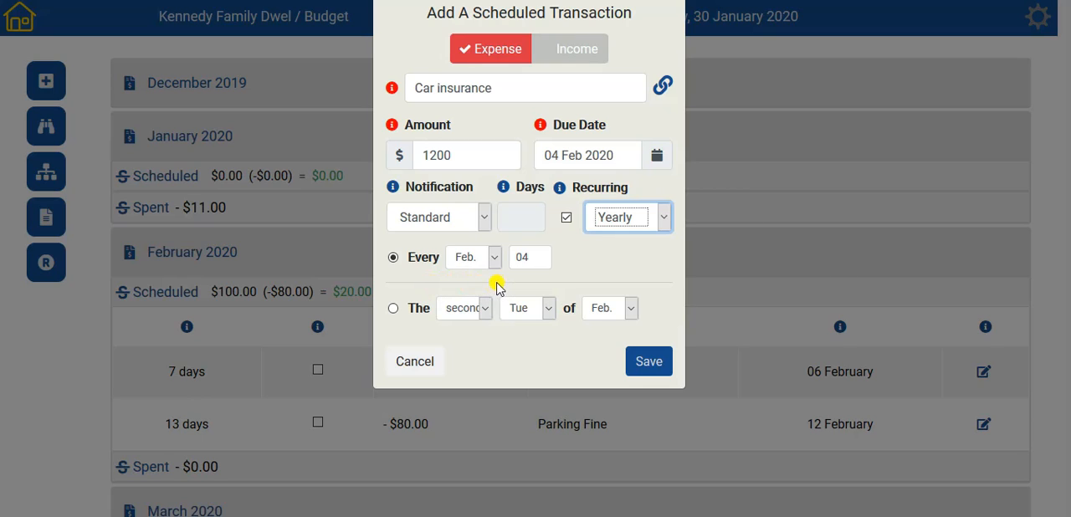
# - Try a yearly recurrence on the first Monday of February, and switch back to the fixed February 04 date
pyautogui.click(393, 308)
pyautogui.click(467, 309)
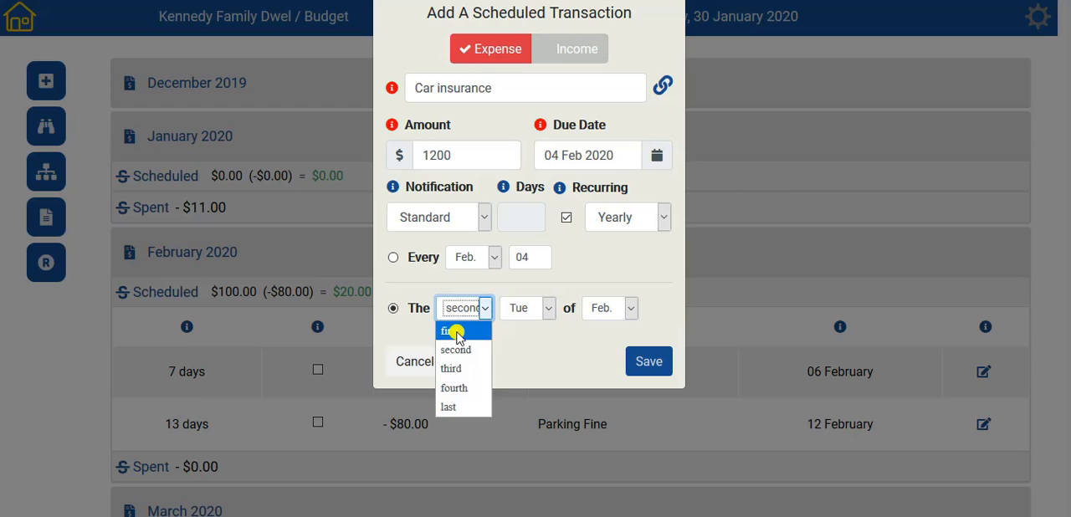
pyautogui.click(454, 332)
pyautogui.click(535, 308)
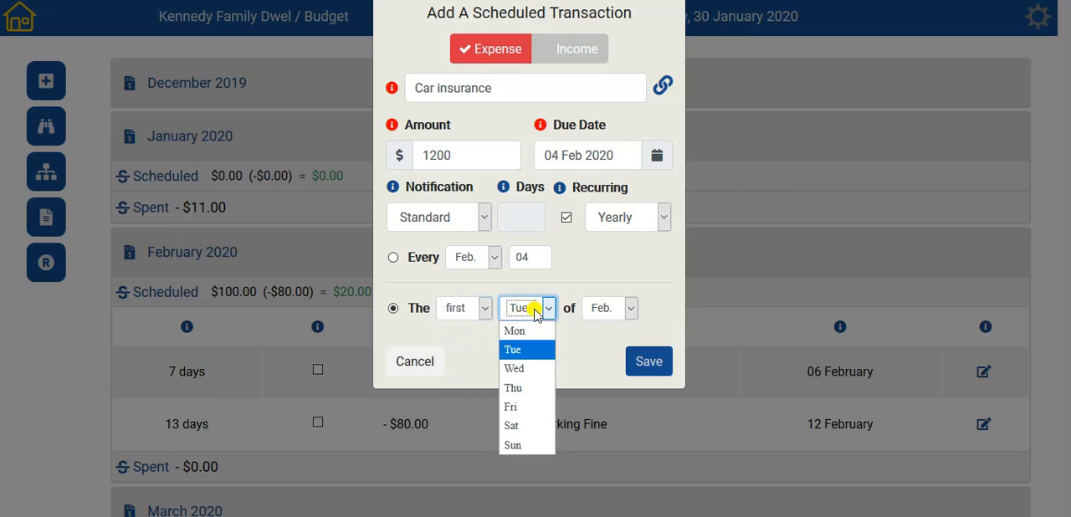
pyautogui.click(524, 333)
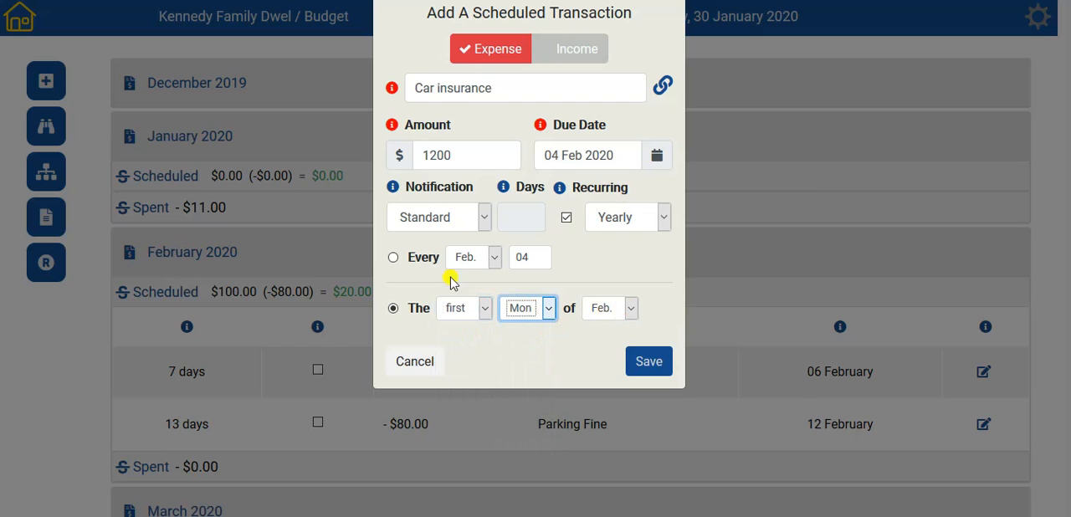
pyautogui.click(393, 258)
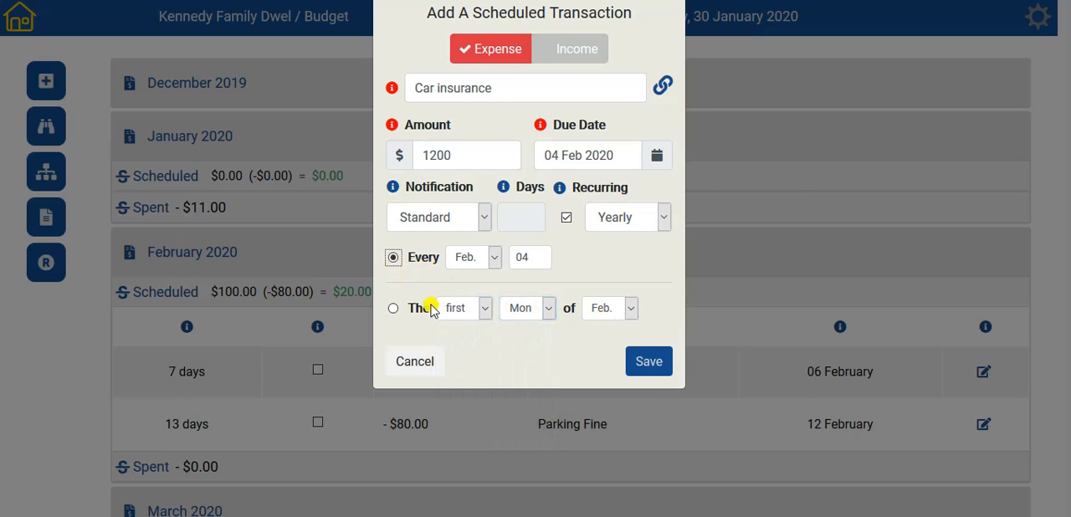
# - Save the yearly car insurance expense and confirm its occurrence dates
pyautogui.click(648, 361)
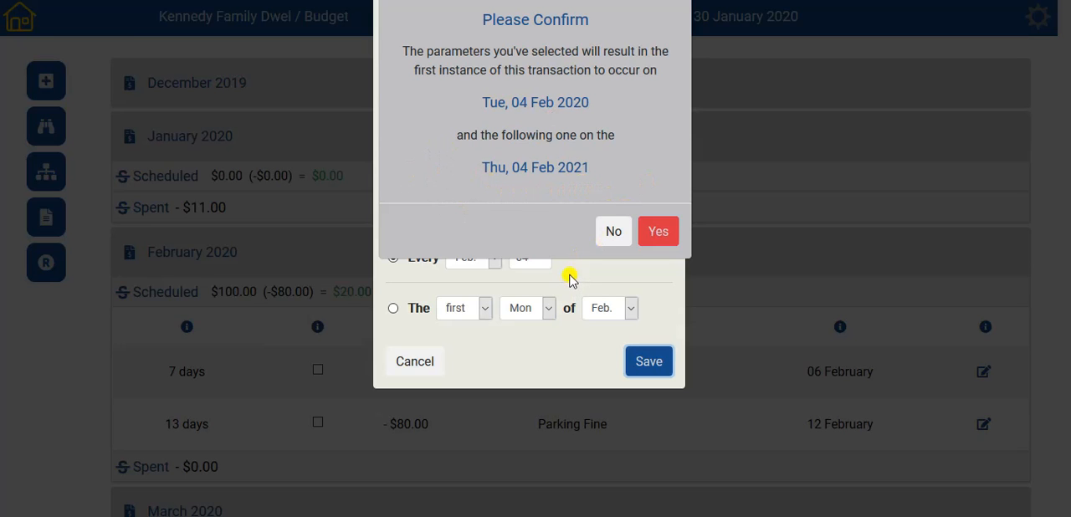
pyautogui.click(659, 232)
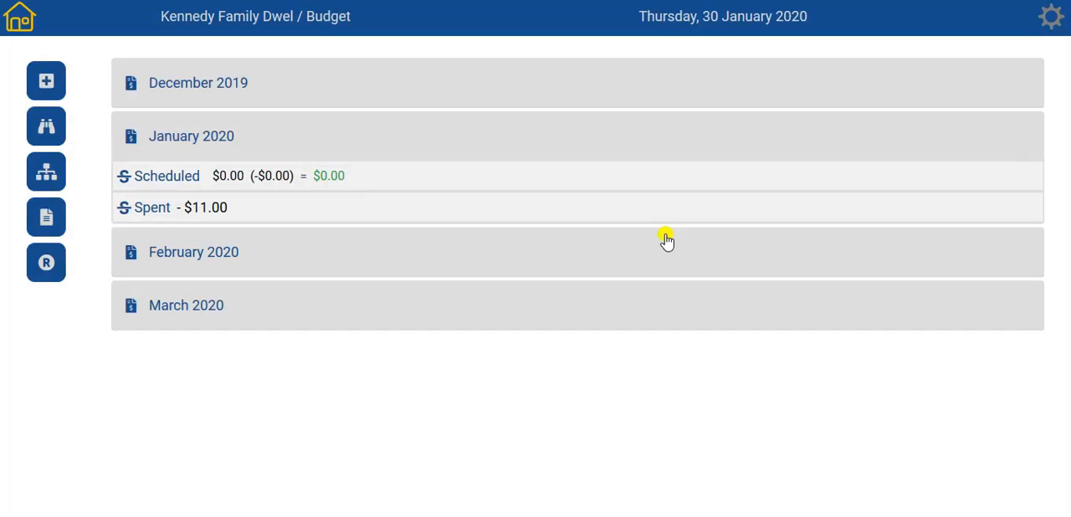
# - Expand the scheduled transactions of February 2020 to examine the car insurance entry among the listed months
pyautogui.click(413, 257)
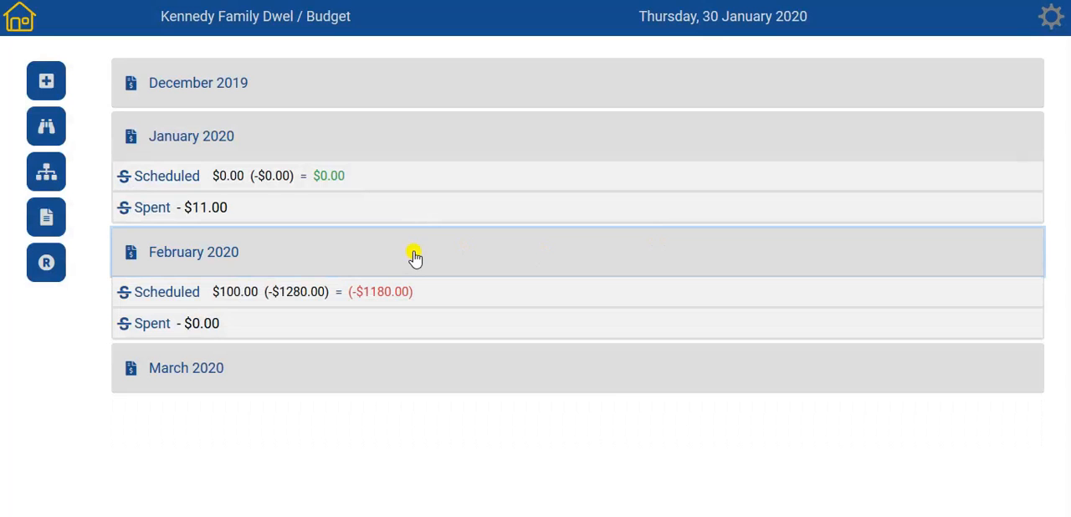
pyautogui.click(459, 297)
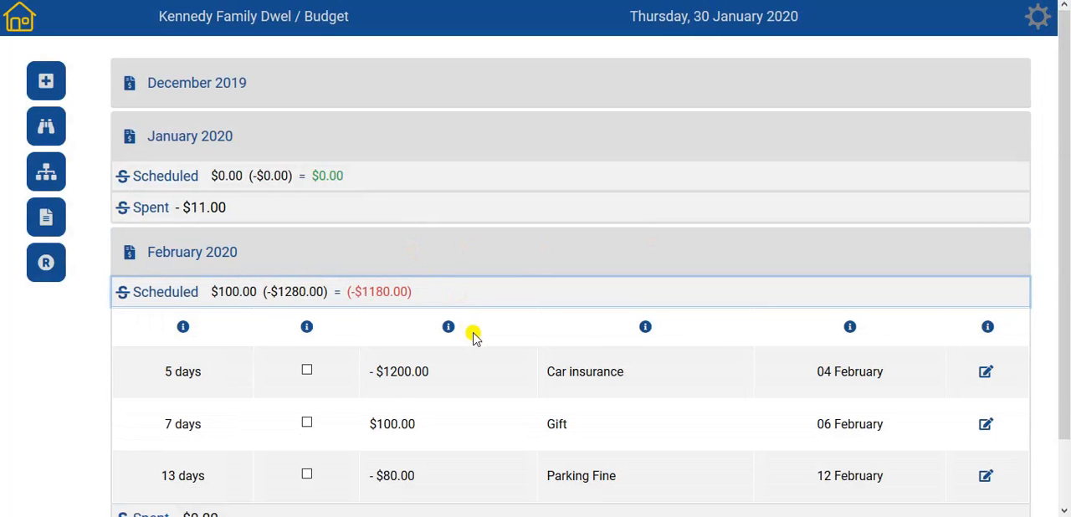
pyautogui.scroll(-1, 477, 339)
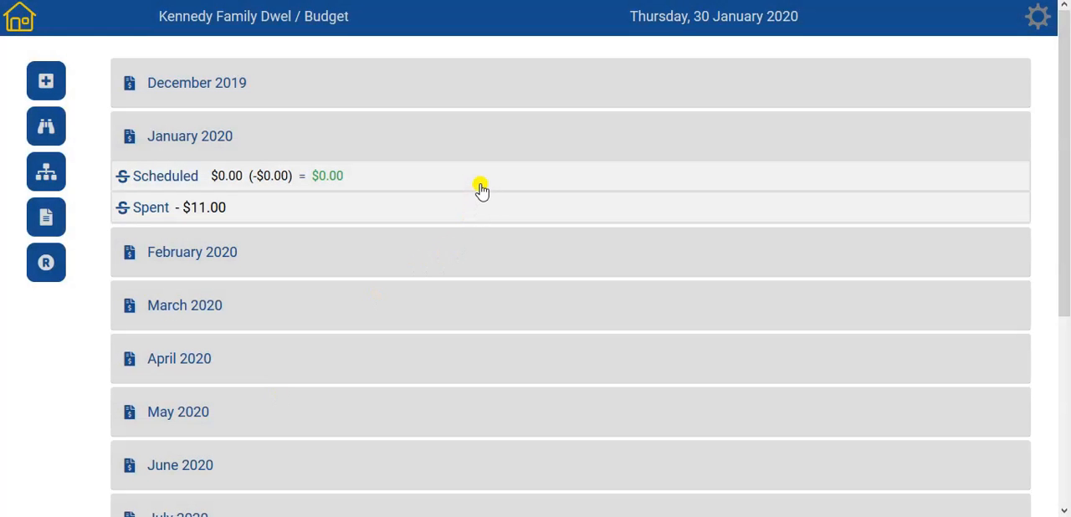
pyautogui.click(460, 251)
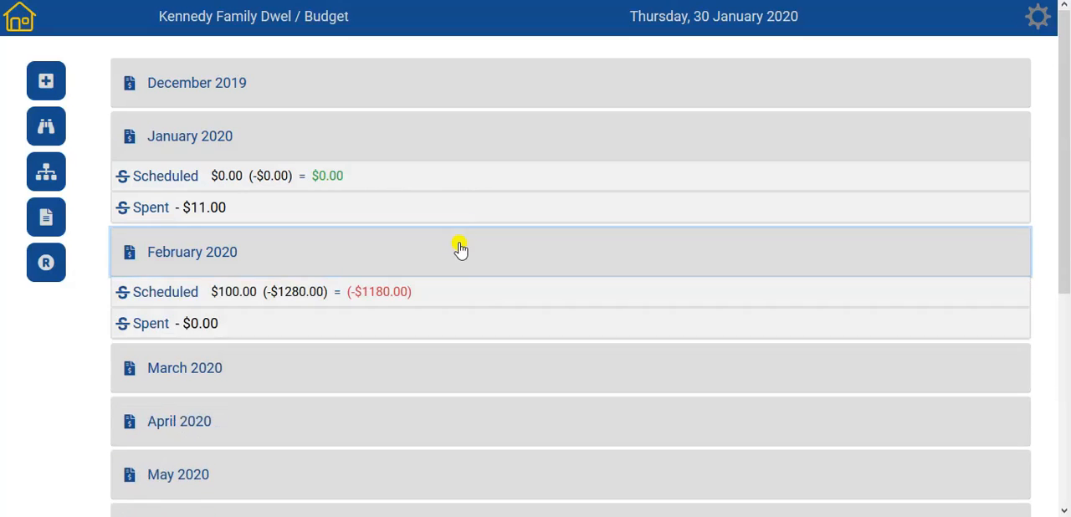
pyautogui.click(497, 294)
pyautogui.scroll(-3, 498, 294)
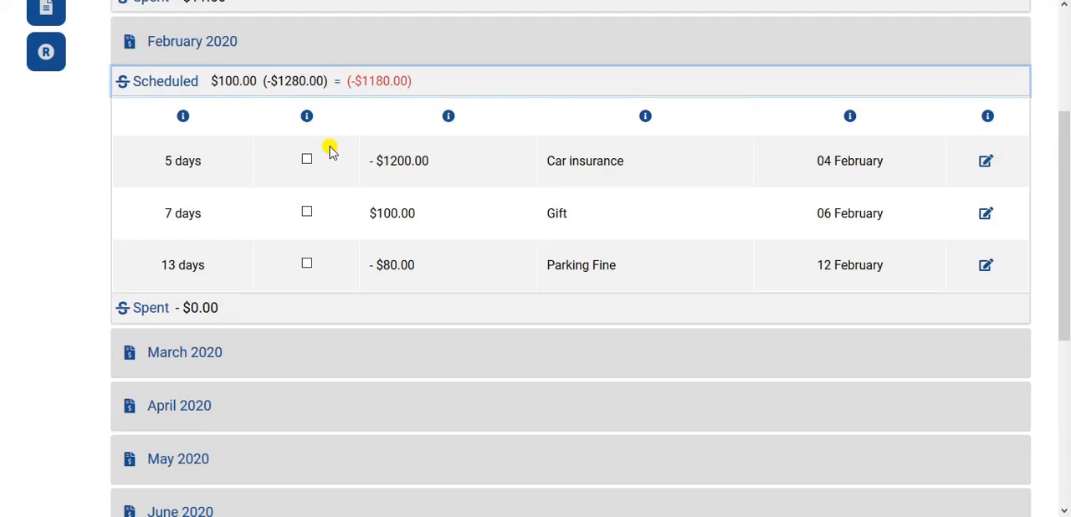
pyautogui.scroll(2, 331, 152)
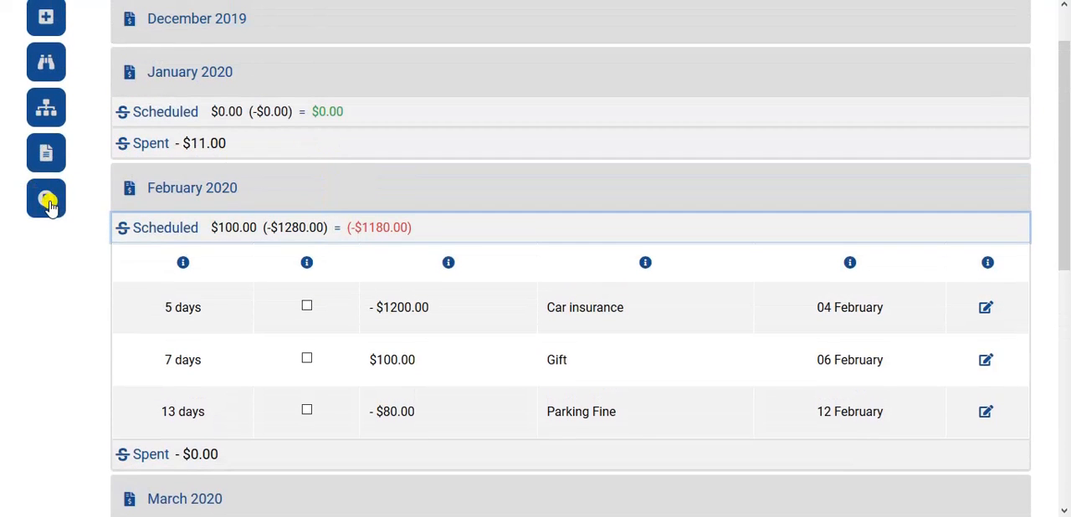
# - In the Recurring Transactions List, change the car insurance recurrence to February 05 of every year and confirm the update
pyautogui.click(48, 205)
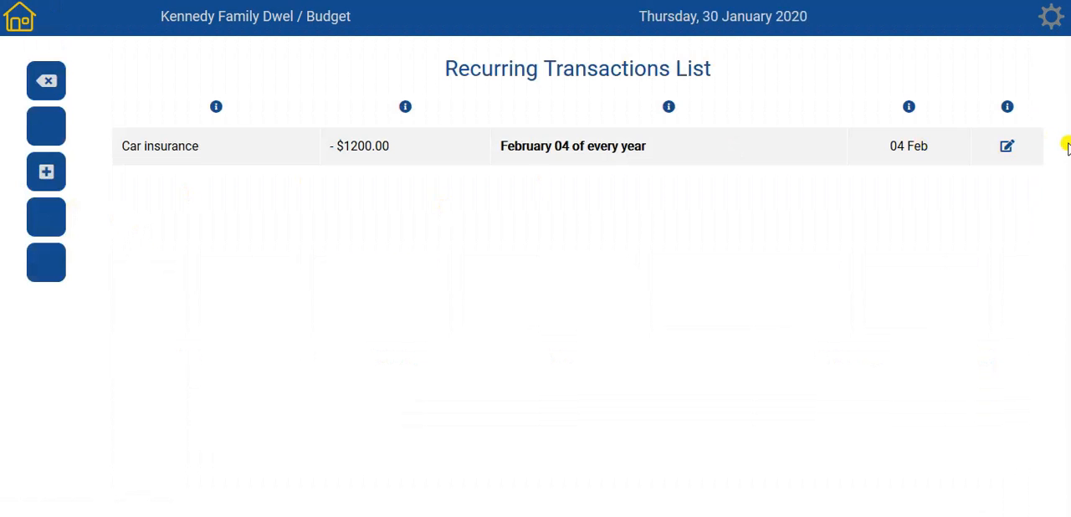
pyautogui.click(1003, 158)
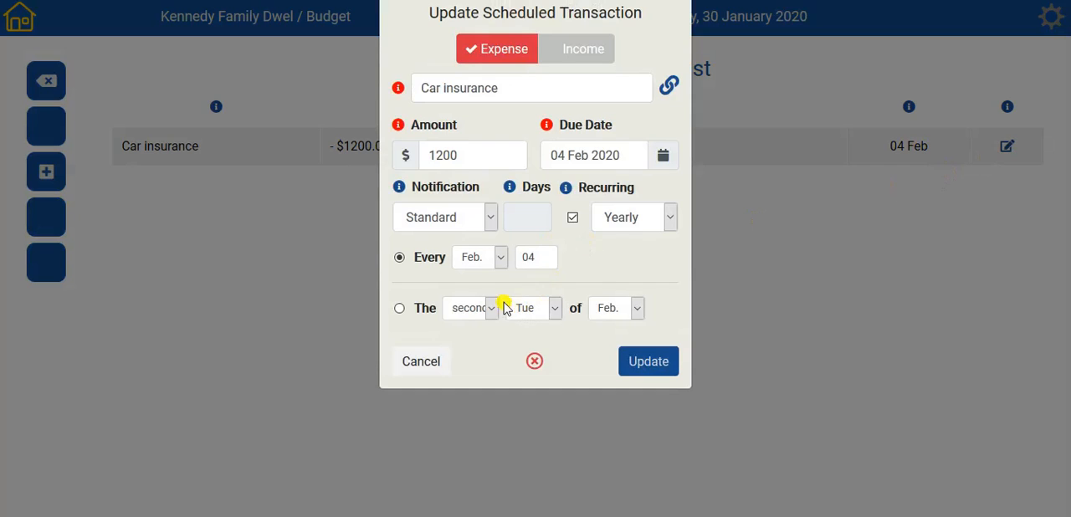
pyautogui.click(541, 260)
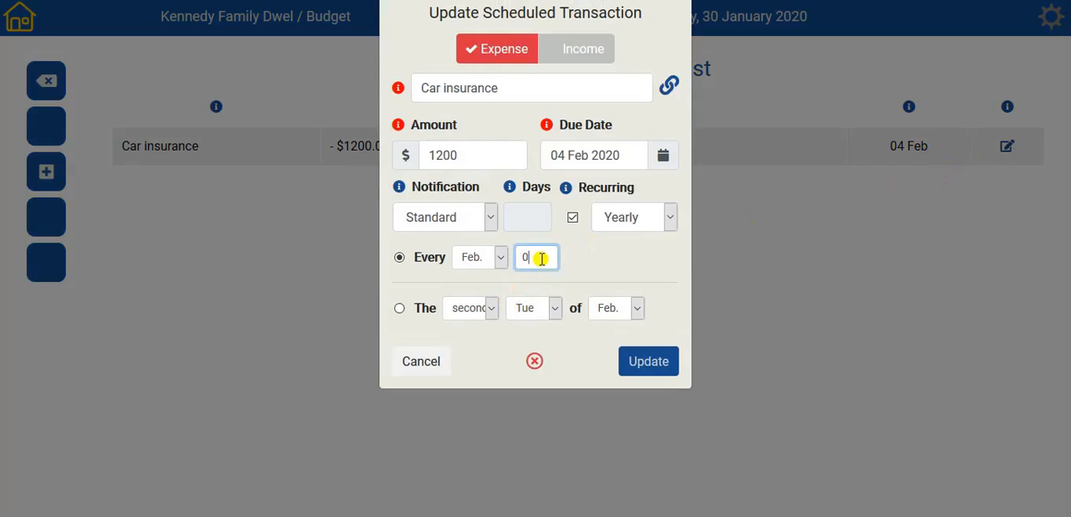
pyautogui.click(604, 266)
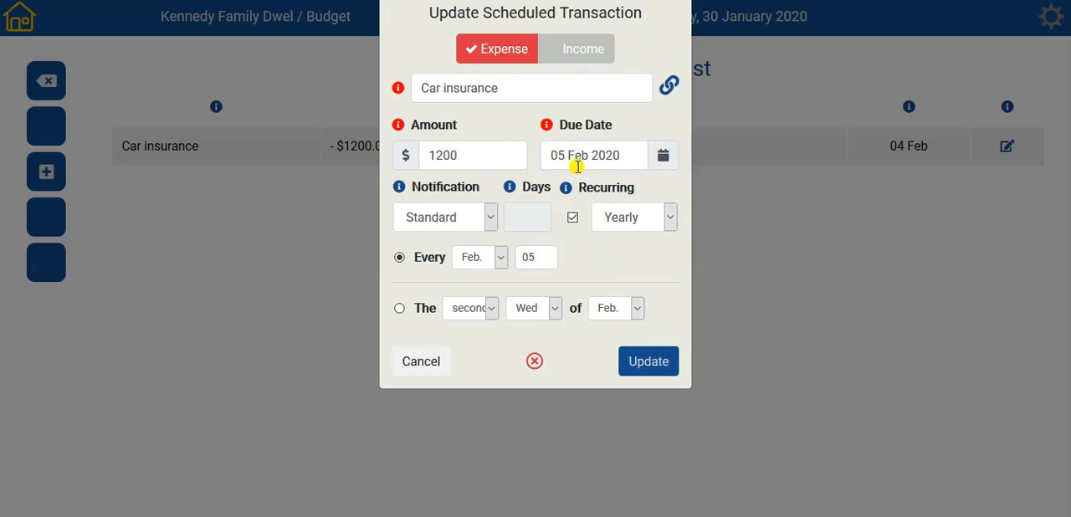
pyautogui.click(654, 368)
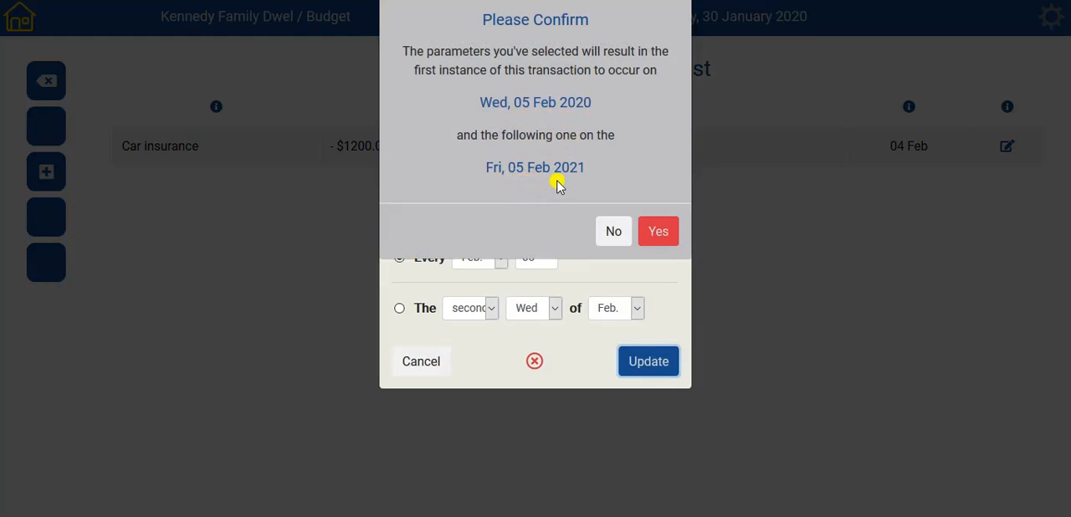
pyautogui.click(663, 233)
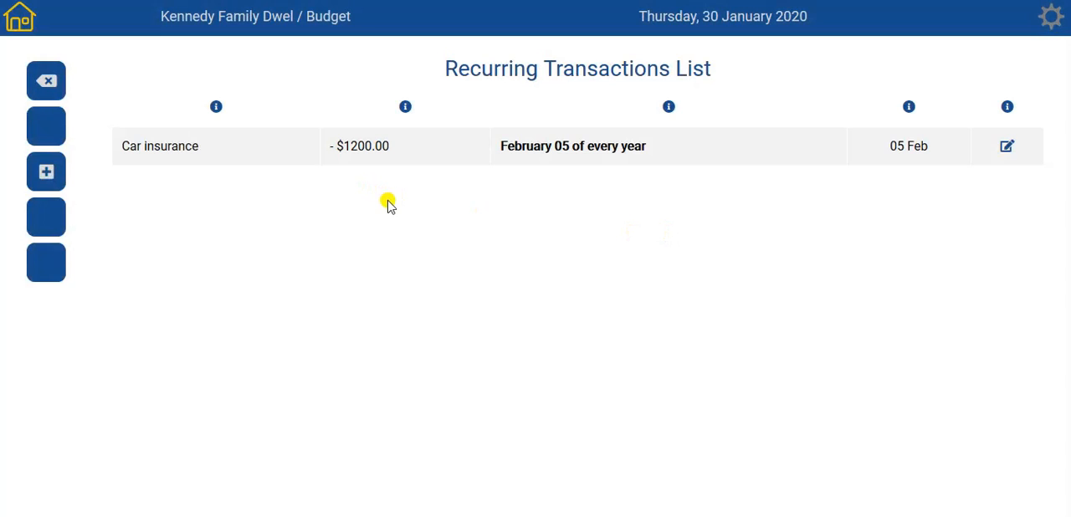
# - Return to the monthly budget overview and check the updated car insurance date in the scheduled transactions of February 2020
pyautogui.click(48, 83)
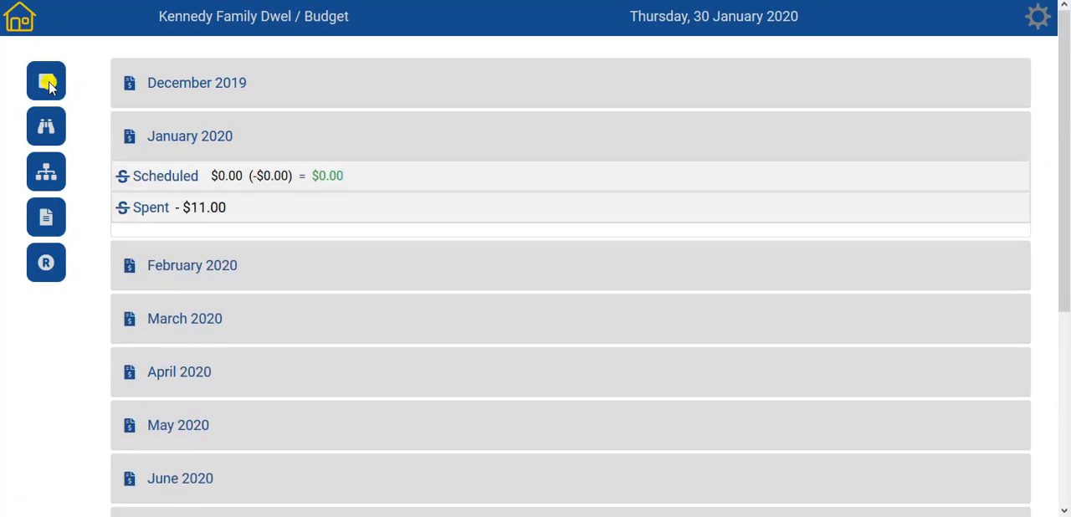
pyautogui.click(355, 266)
pyautogui.click(518, 292)
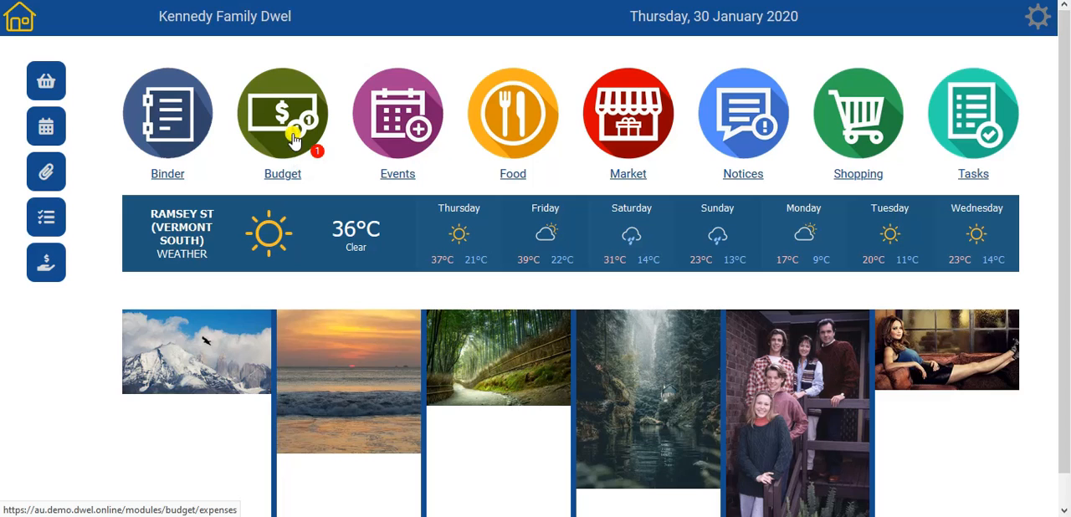
# - Open the Budget module and mark the scheduled Phone bill of January 2020 as paid
pyautogui.click(292, 140)
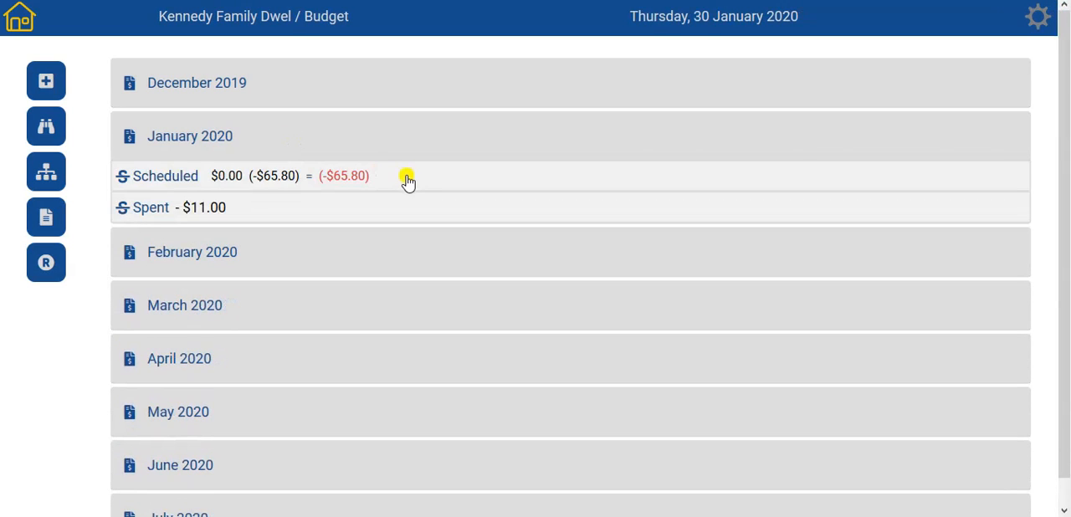
pyautogui.click(407, 177)
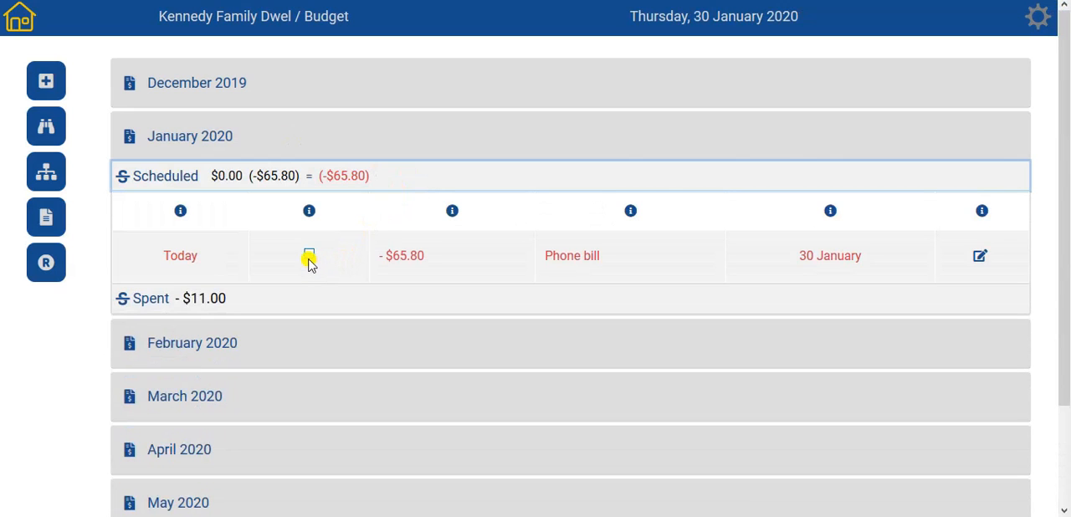
pyautogui.click(308, 256)
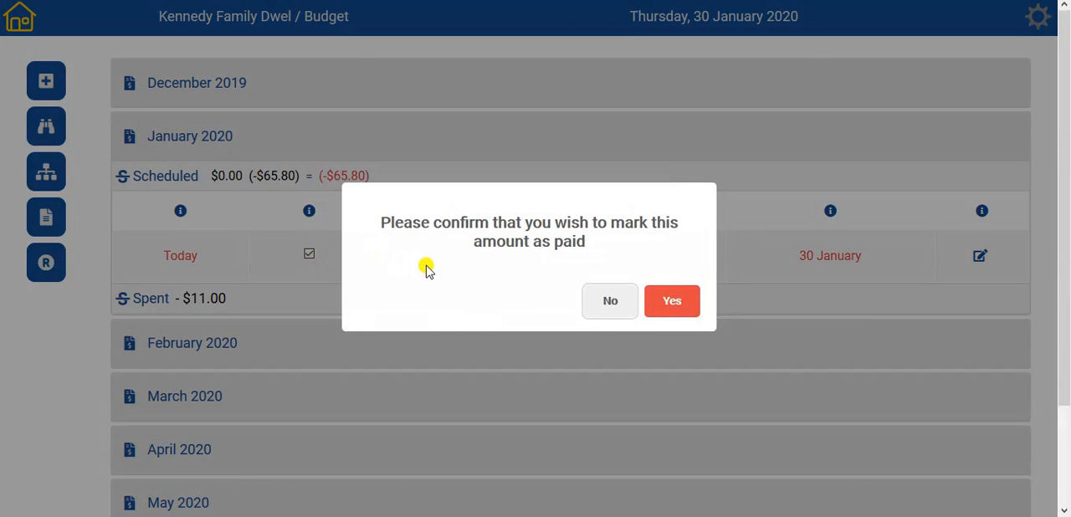
pyautogui.click(667, 304)
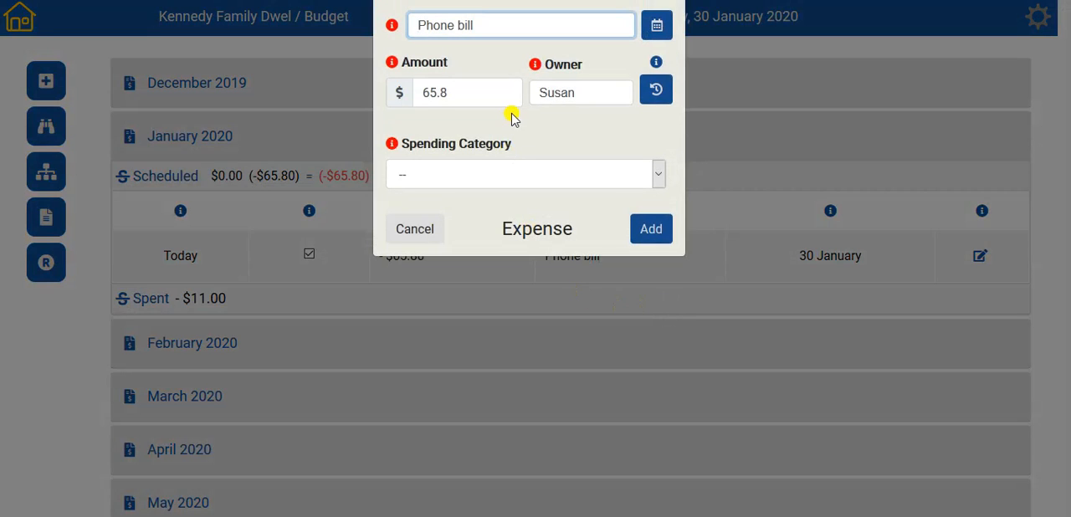
# - Choose a spending category for the Phone bill expense and add it to the January 2020 spending
pyautogui.click(518, 172)
pyautogui.click(419, 232)
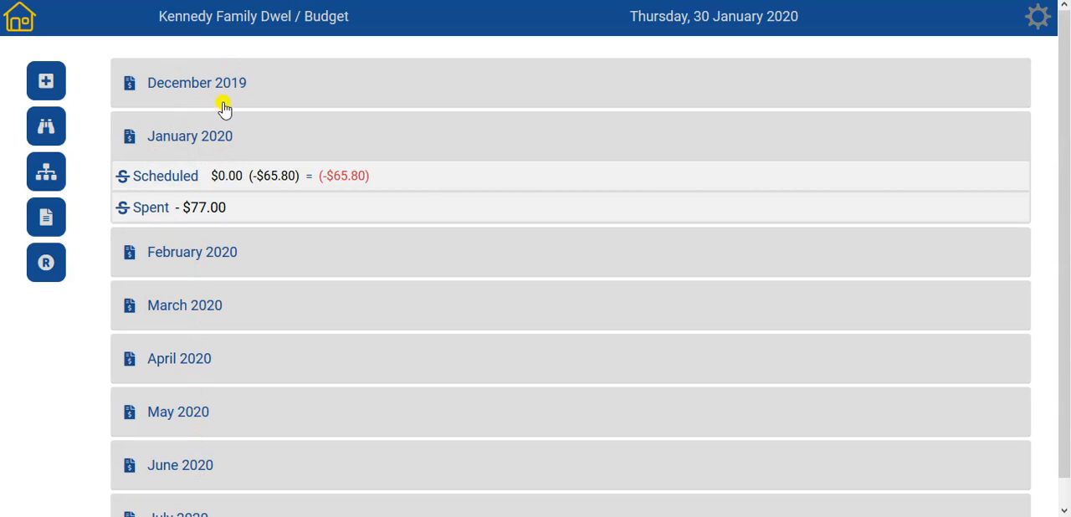
# - Set the finances view horizons to 2 months back and 11 months forward, save them, and expand November 2020 in the extended list
pyautogui.click(47, 132)
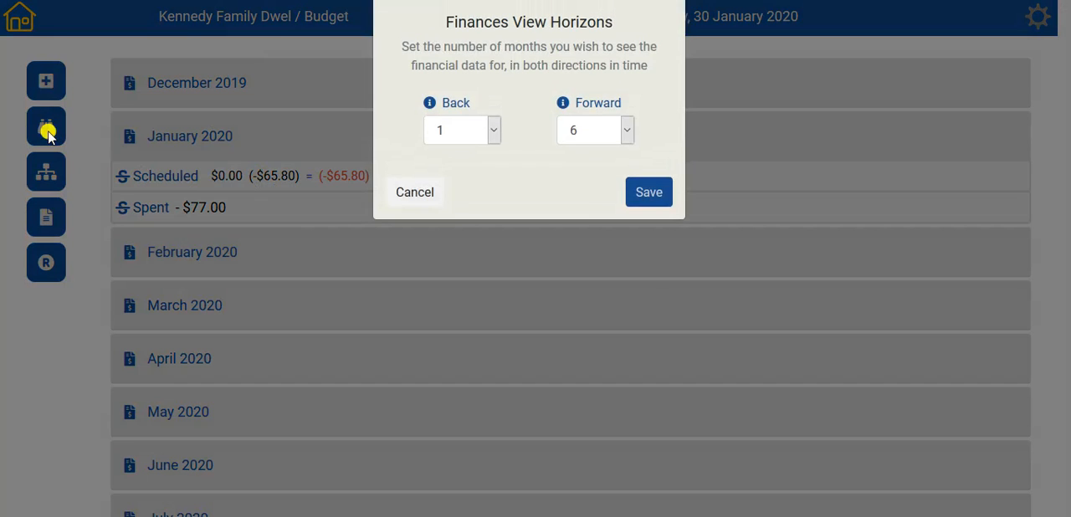
pyautogui.click(491, 134)
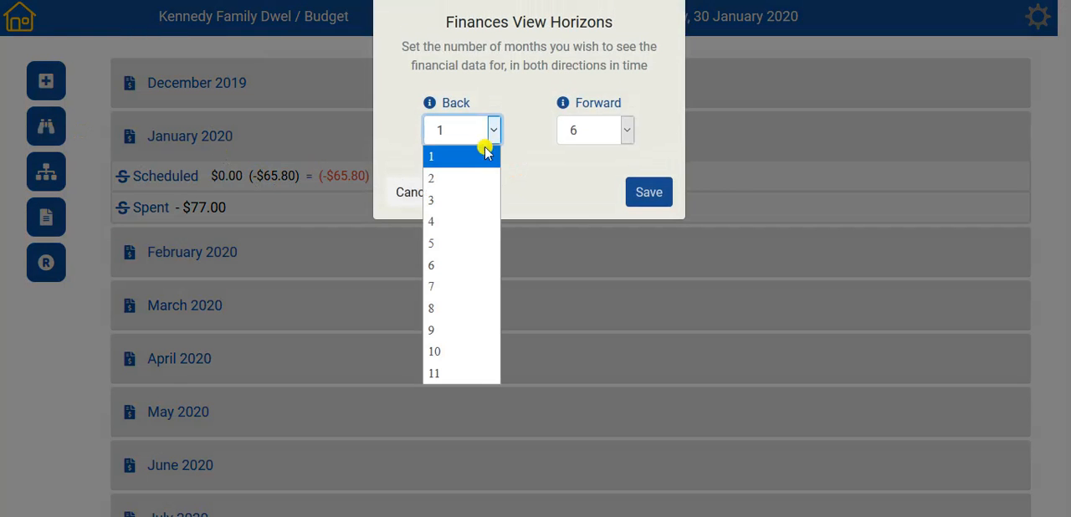
pyautogui.click(453, 184)
pyautogui.click(626, 130)
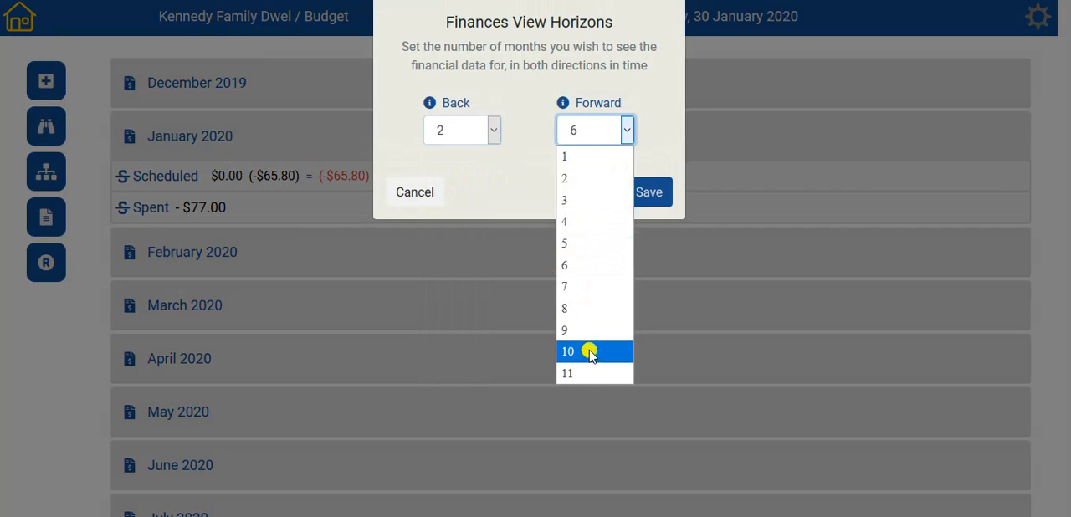
pyautogui.click(588, 375)
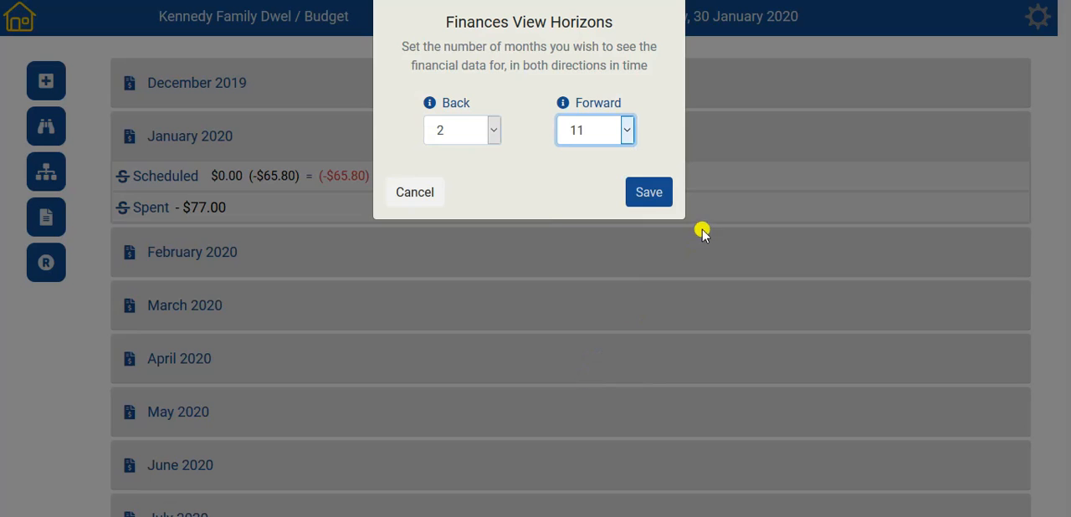
pyautogui.click(654, 198)
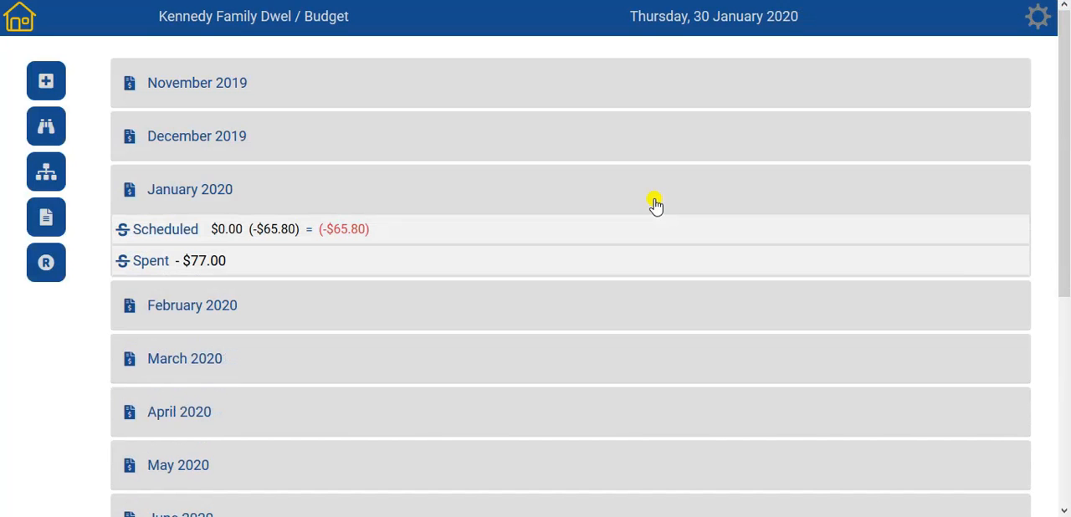
pyautogui.scroll(-4, 655, 204)
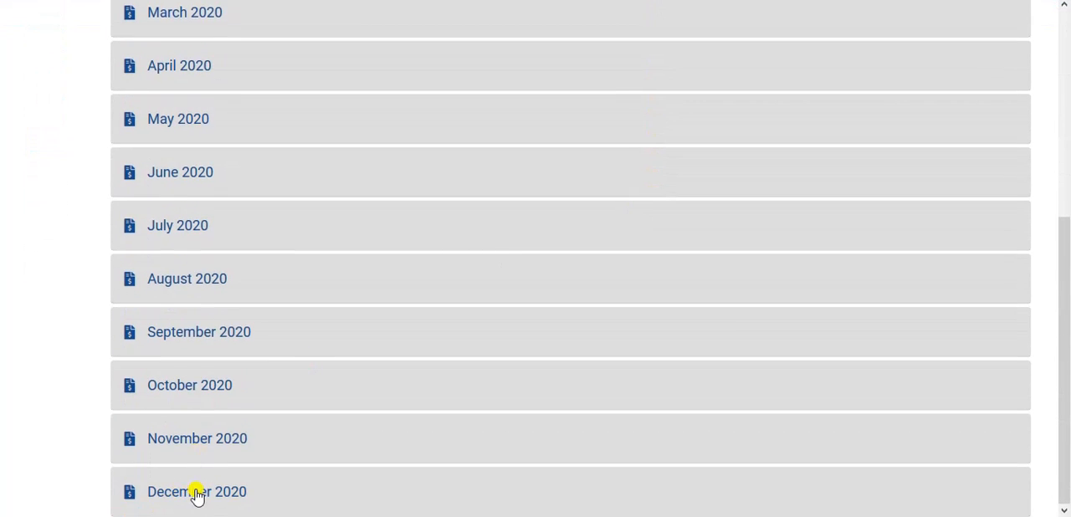
pyautogui.click(210, 440)
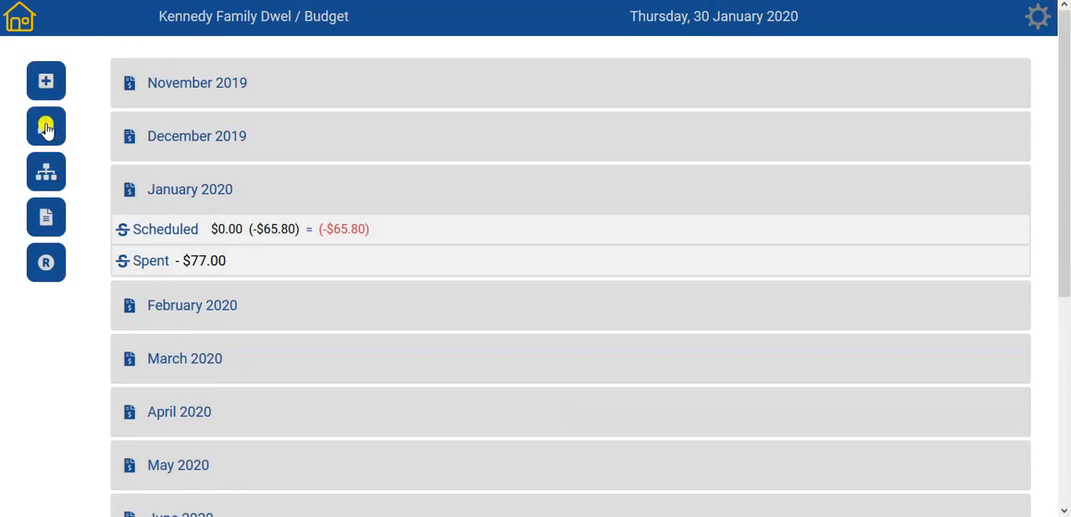
# - Set the finances view horizons to 1 month back and 6 months forward and save them
pyautogui.click(42, 125)
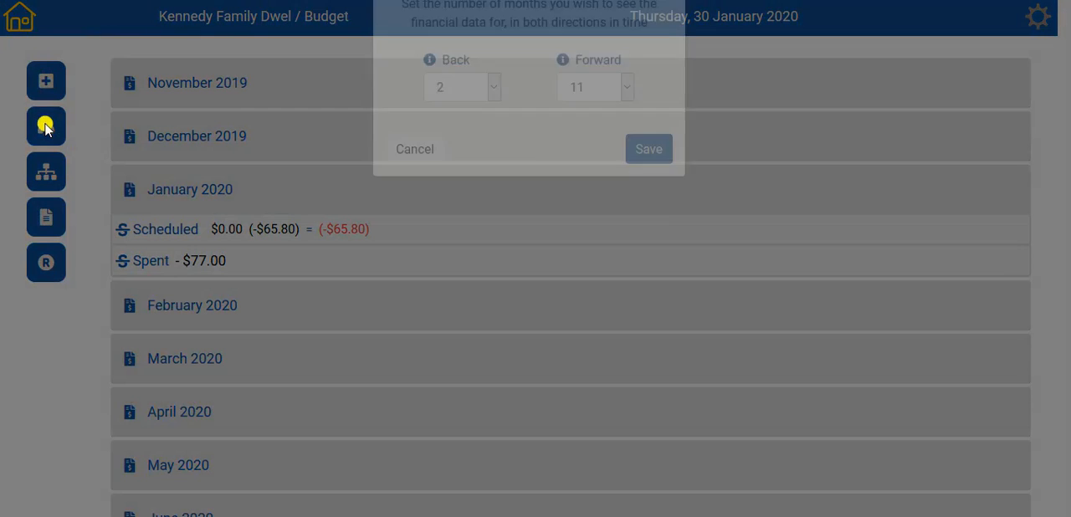
pyautogui.click(494, 131)
pyautogui.click(492, 165)
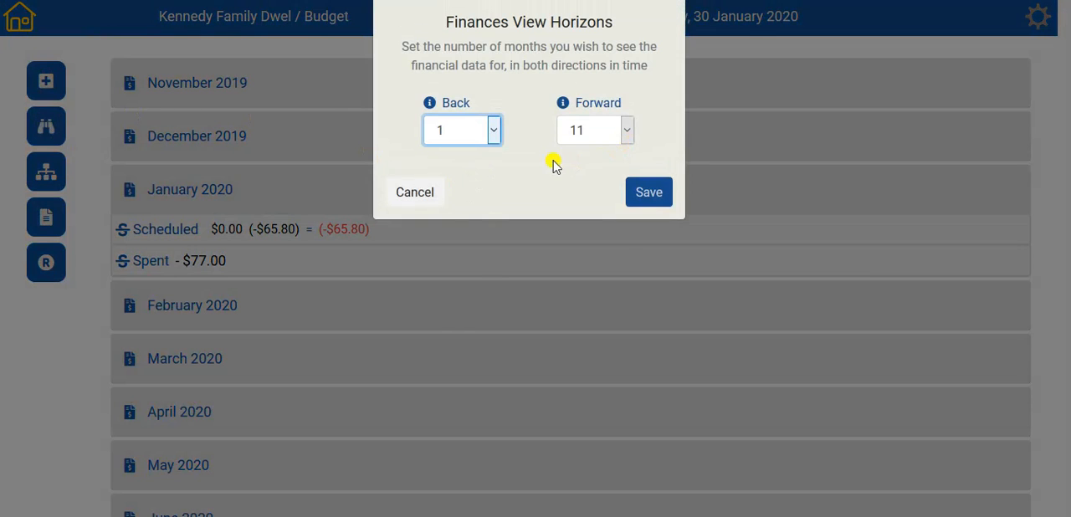
pyautogui.click(626, 131)
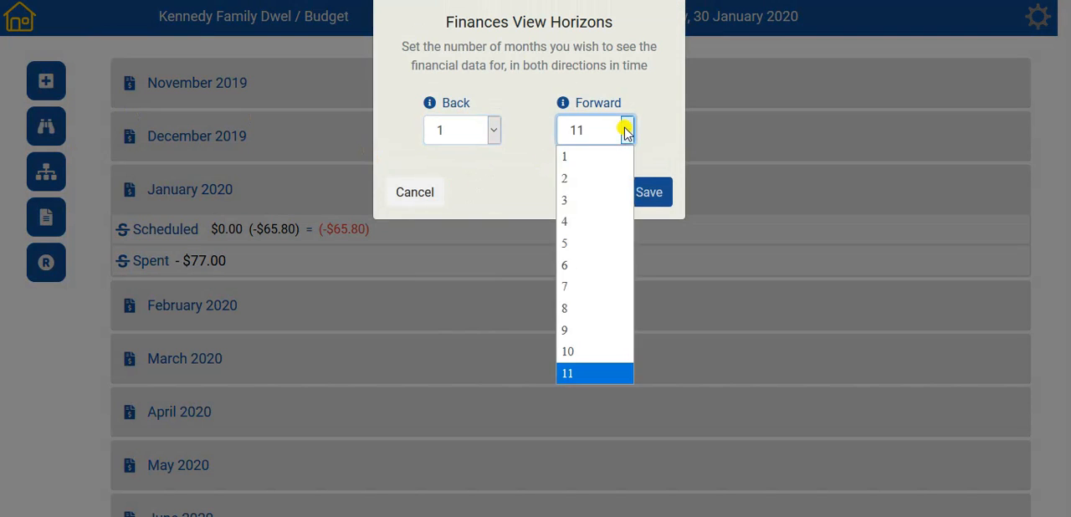
pyautogui.click(569, 265)
pyautogui.click(654, 195)
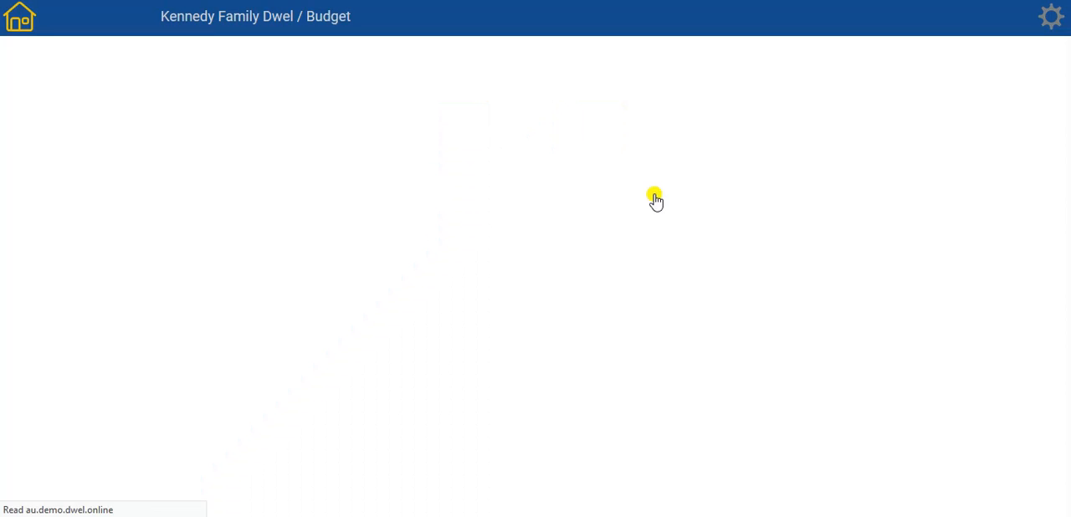